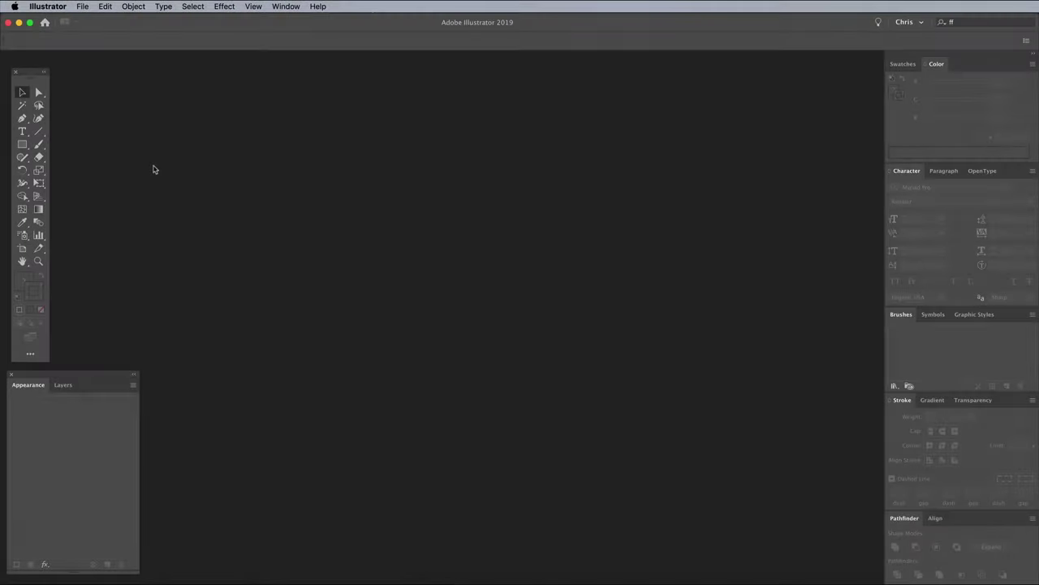
# Step: Create a new 841.89 × 595.28 px document with Pixels as the unit
pyautogui.click(78, 6)
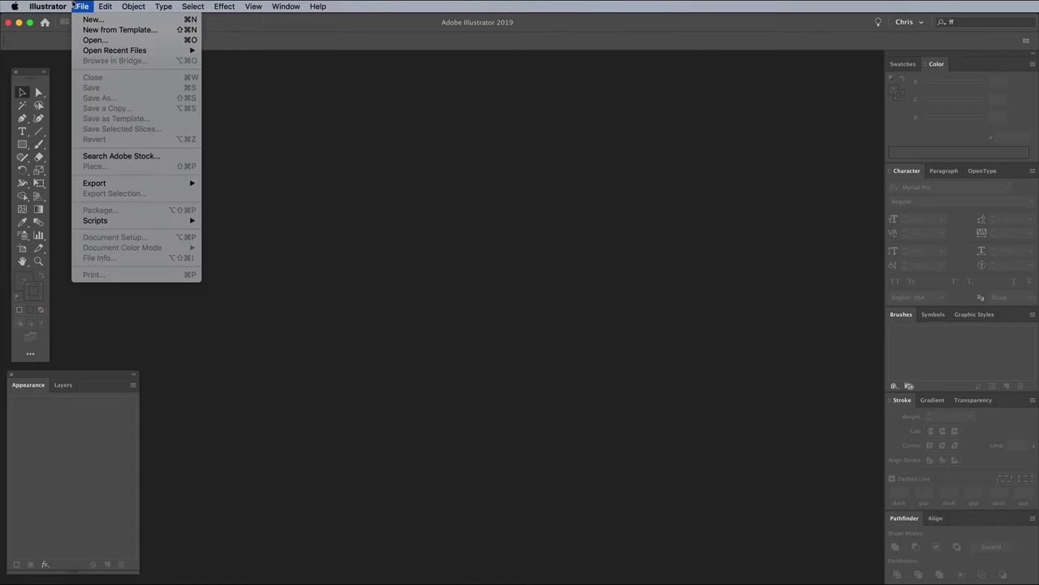
pyautogui.click(91, 20)
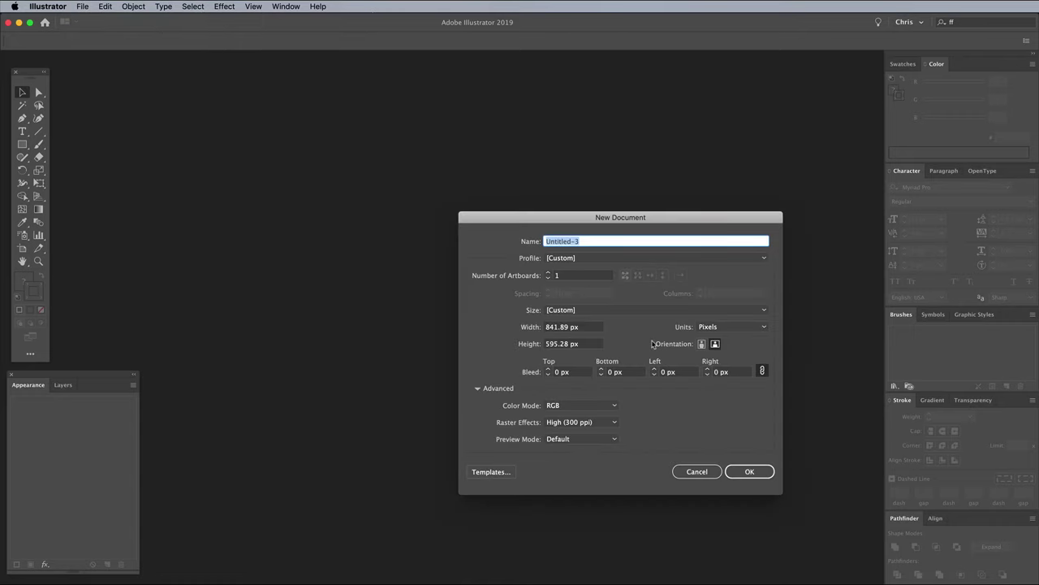
pyautogui.click(729, 328)
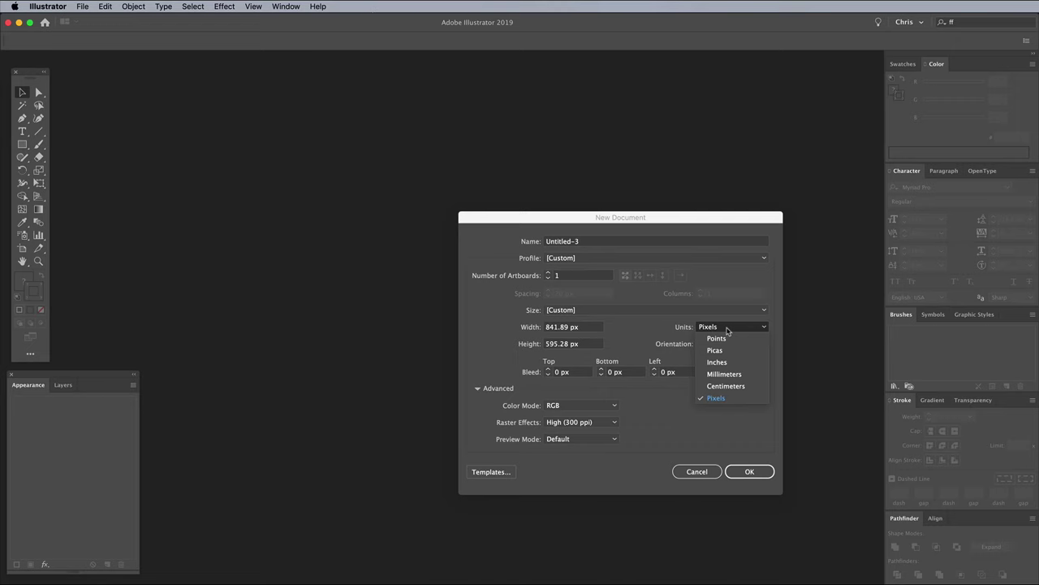
pyautogui.click(731, 329)
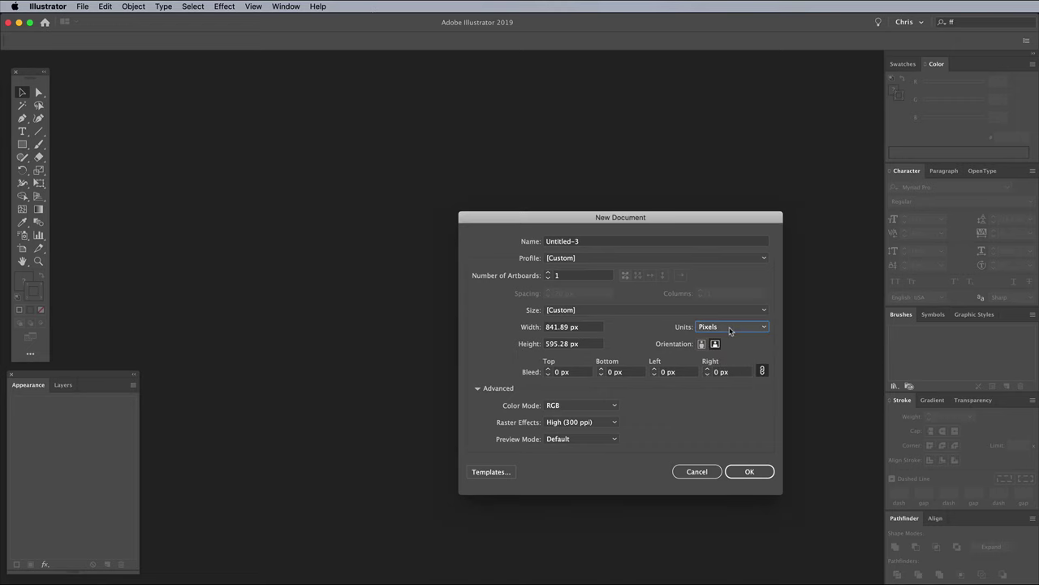
pyautogui.click(750, 471)
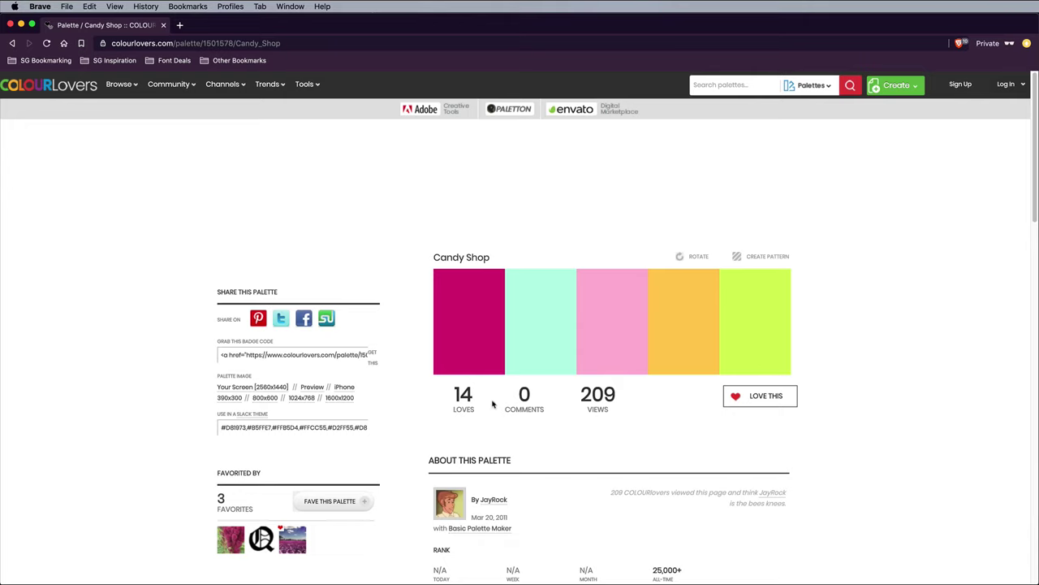
# Step: Screen-capture the Candy Shop palette's five colour stripes to the clipboard
pyautogui.press('super+shift+4')
pyautogui.moveTo(406, 218); pyautogui.dragTo(832, 469)
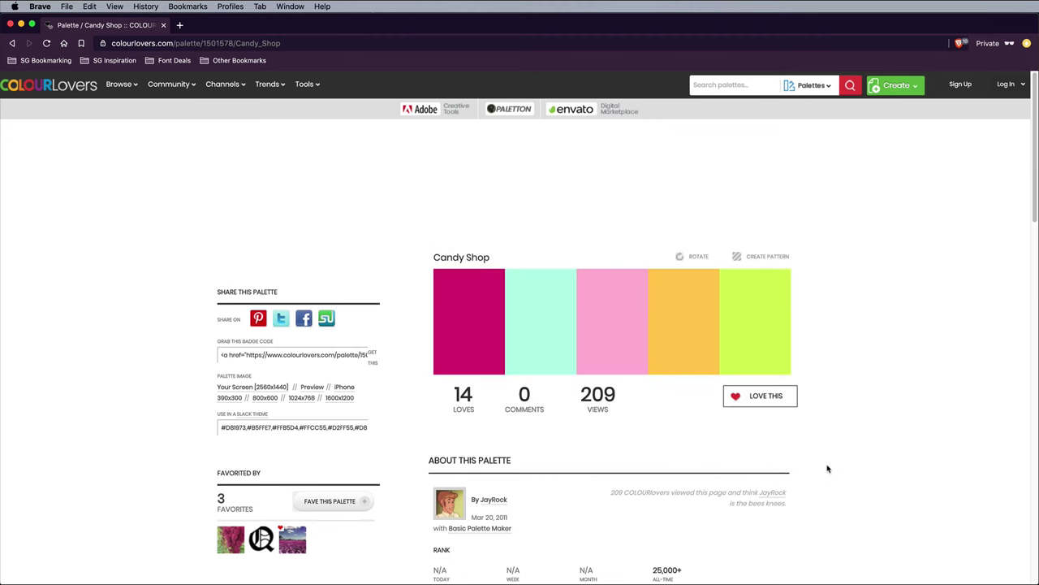
# Step: Paste the palette screenshot onto the Illustrator artboard and scale it down
pyautogui.click(22, 25)
pyautogui.click(344, 231)
pyautogui.press('super+v')
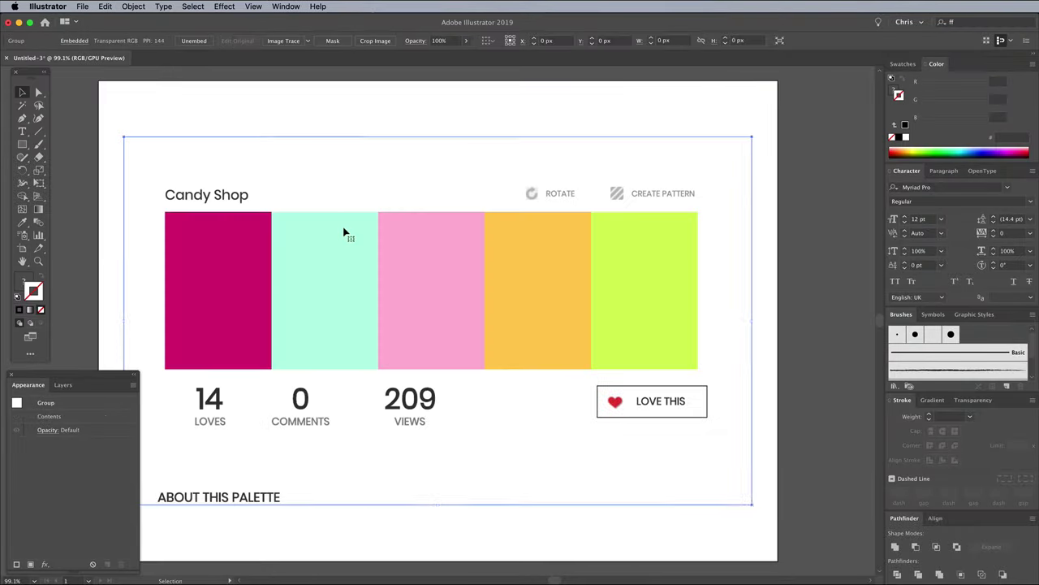
pyautogui.moveTo(123, 137); pyautogui.dragTo(279, 202)
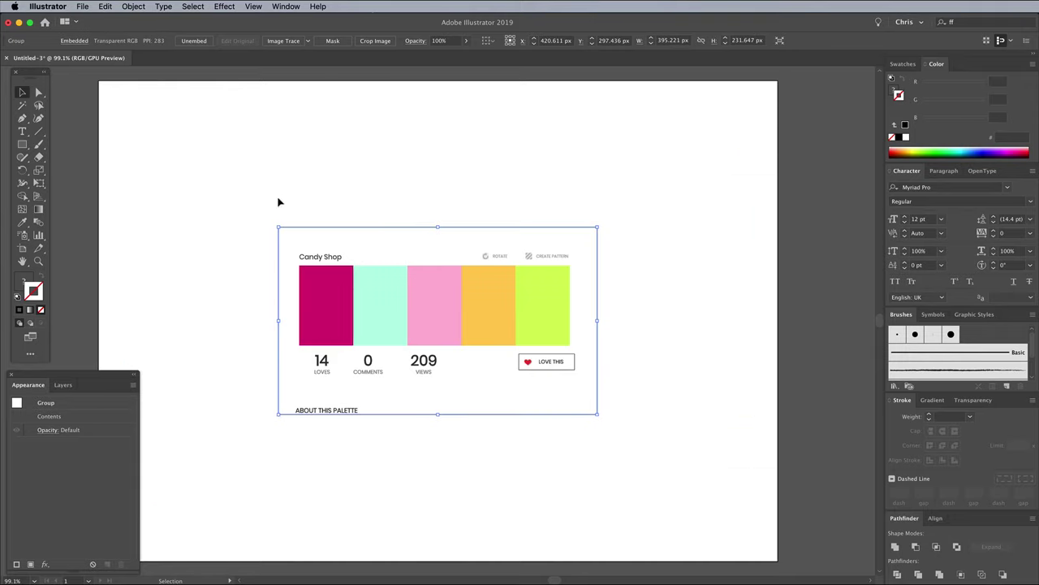
# Step: Eyedrop the magenta, mint and pink stripes, saving each as a new swatch, then sample orange
pyautogui.click(22, 222)
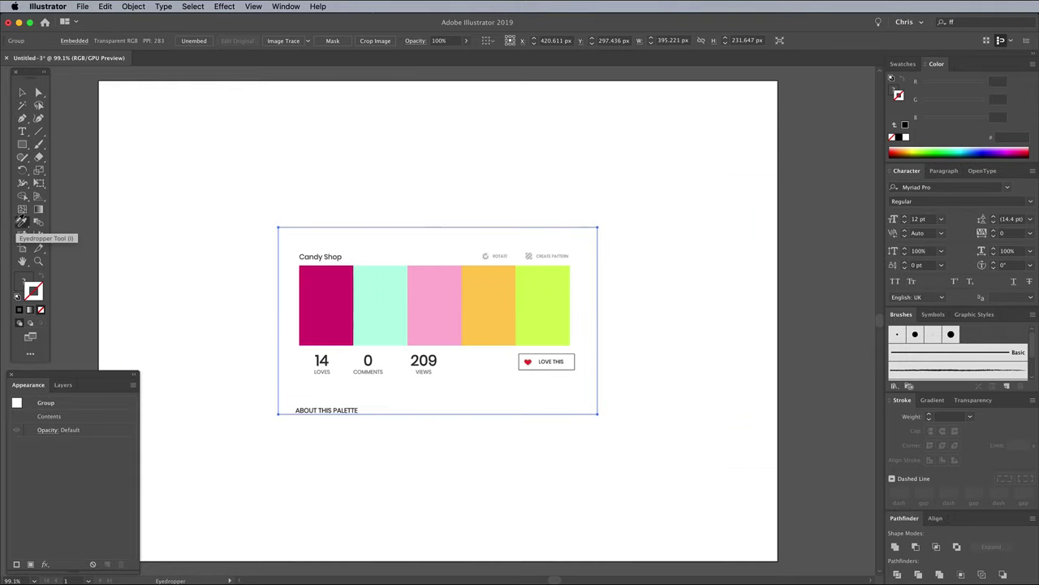
pyautogui.click(323, 286)
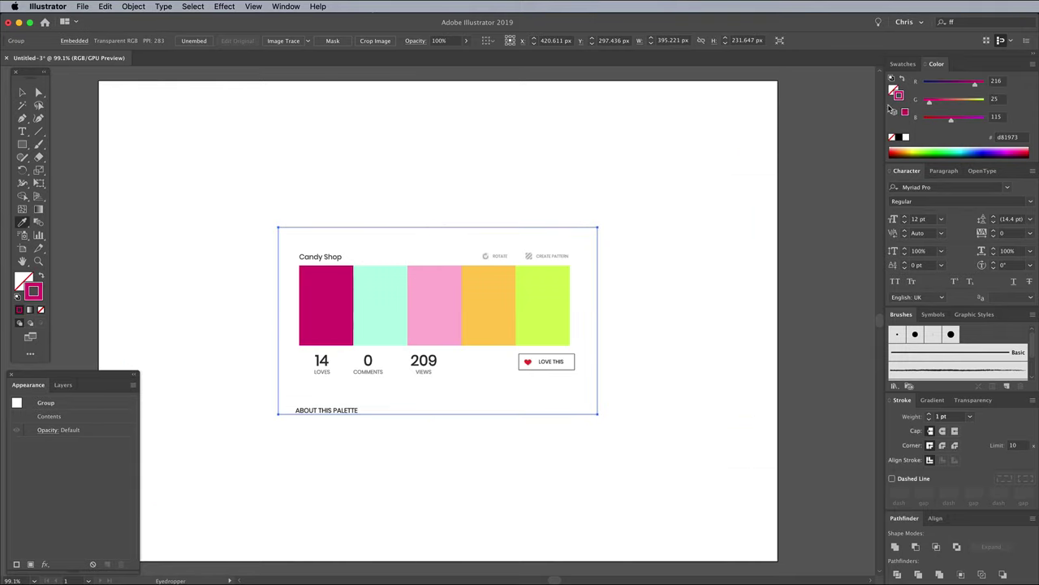
pyautogui.click(903, 63)
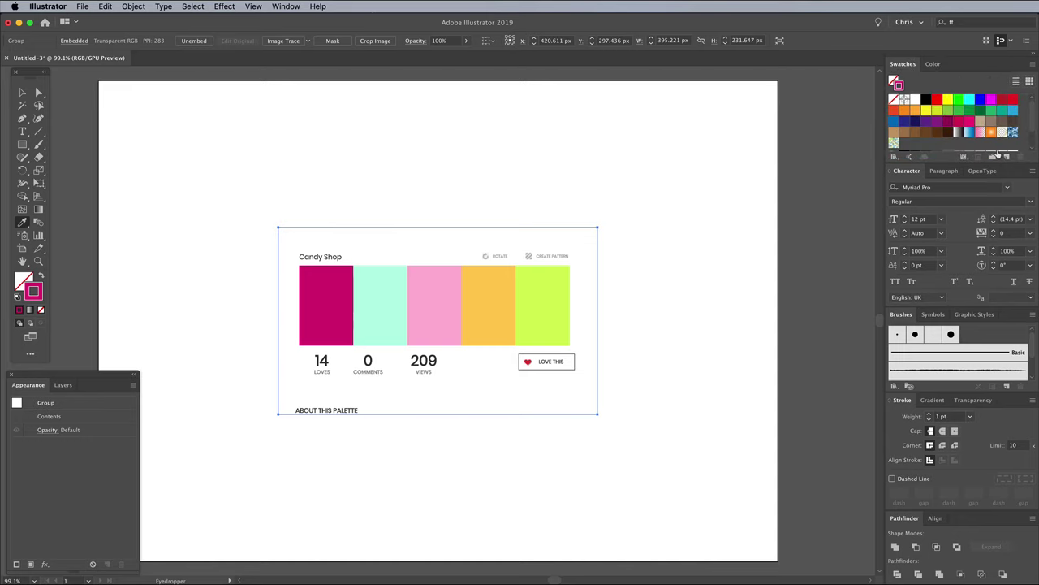
pyautogui.click(1007, 157)
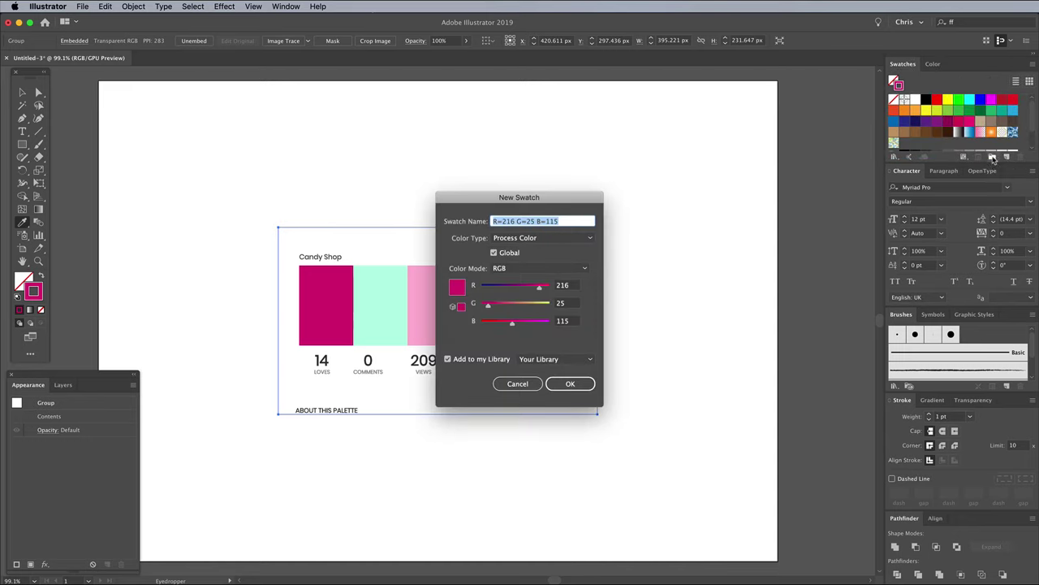
pyautogui.click(588, 385)
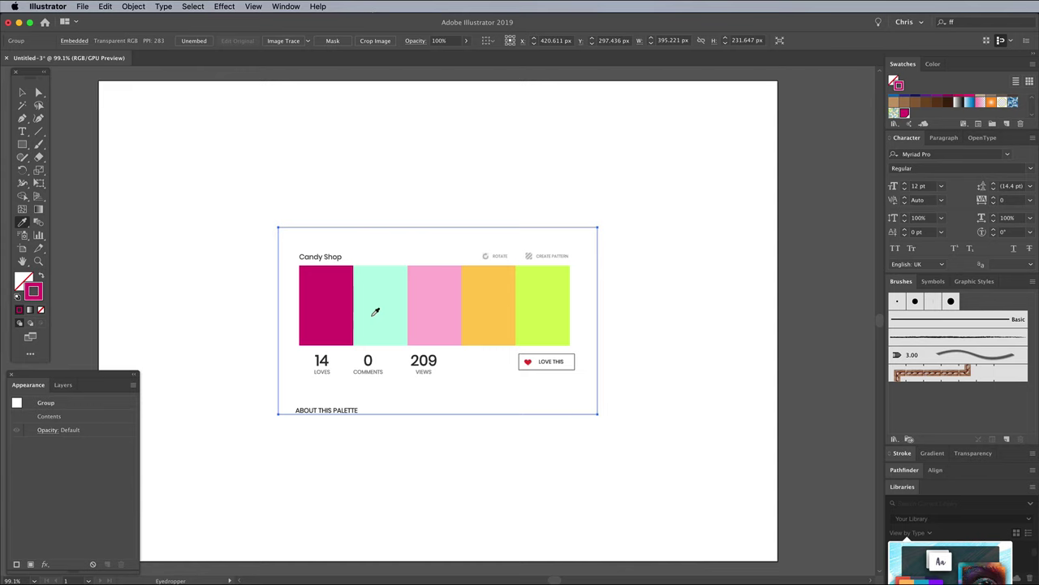
pyautogui.click(378, 307)
pyautogui.click(1007, 124)
pyautogui.press('Return')
pyautogui.click(440, 308)
pyautogui.click(1007, 124)
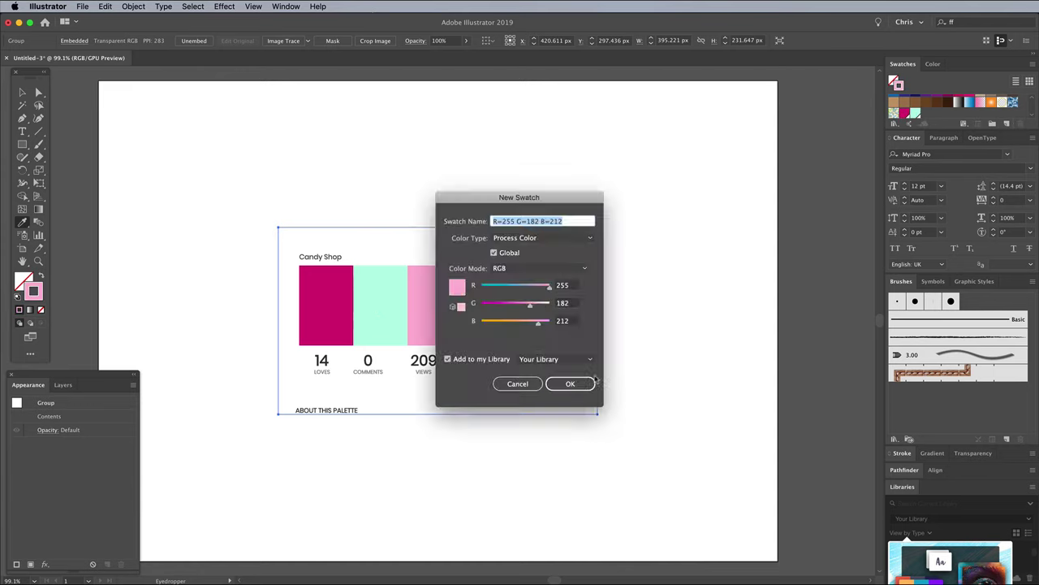
pyautogui.press('Return')
pyautogui.click(465, 323)
# Step: Save the orange as a new swatch and delete the palette image
pyautogui.click(1007, 123)
pyautogui.press('Return')
pyautogui.press('BackSpace')
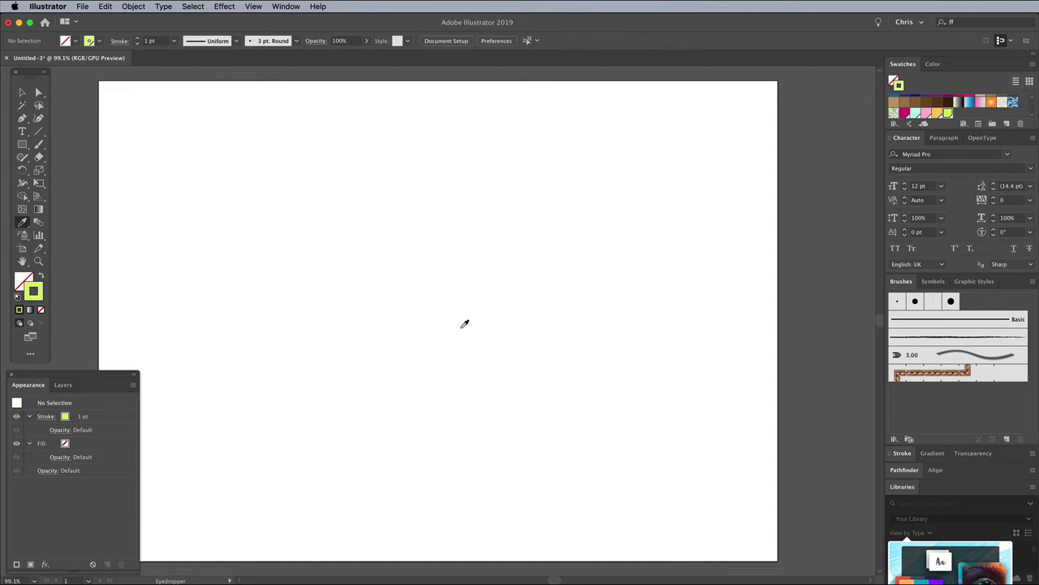
# Step: Type centre-aligned two-line text 'DREAM' / 'ON' near the artboard centre
pyautogui.click(22, 130)
pyautogui.click(385, 271)
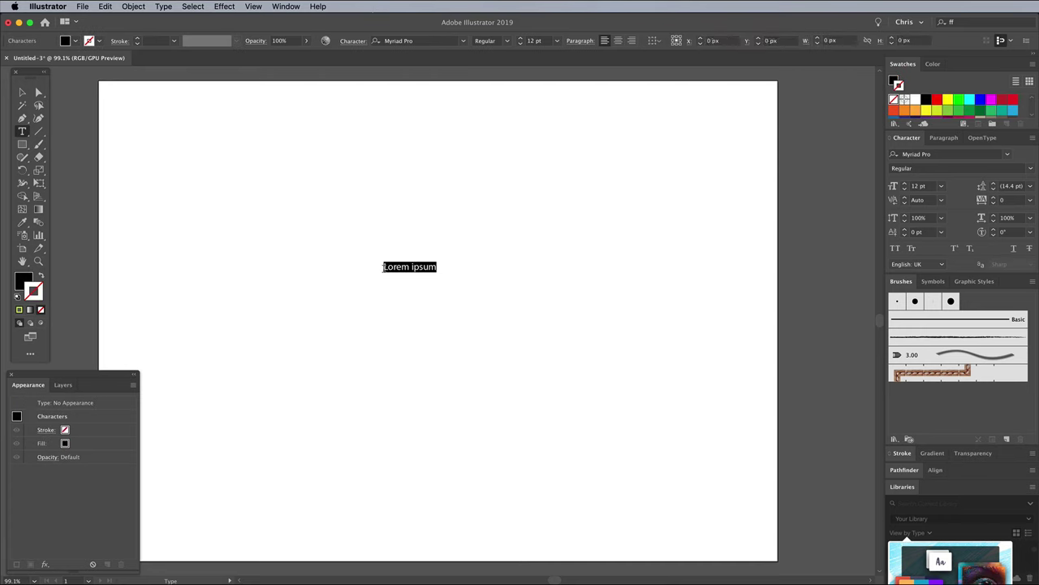
pyautogui.write('DREAM')
pyautogui.press('Return')
pyautogui.write('ON')
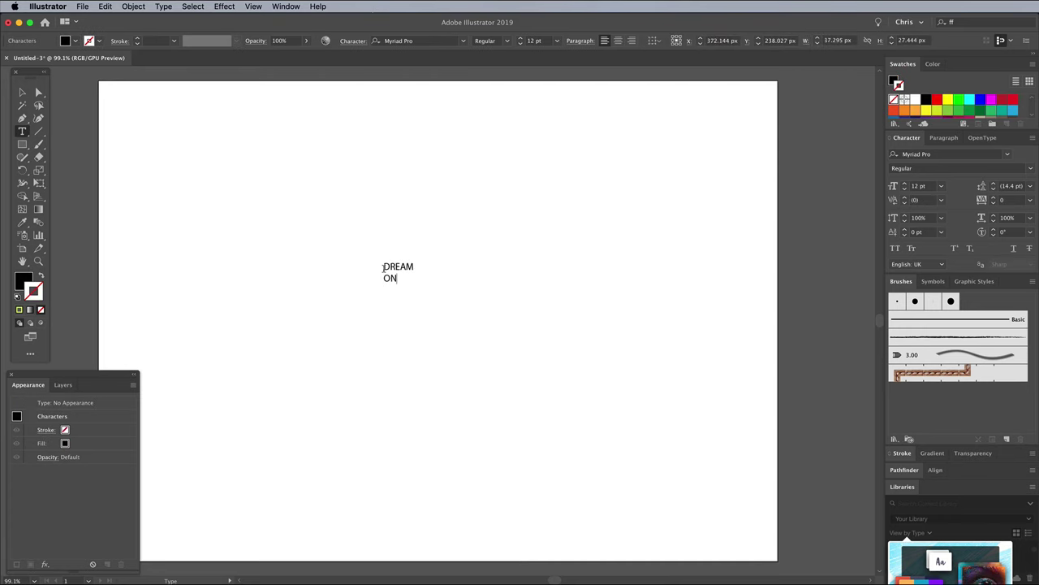
pyautogui.press('super+a')
pyautogui.click(619, 43)
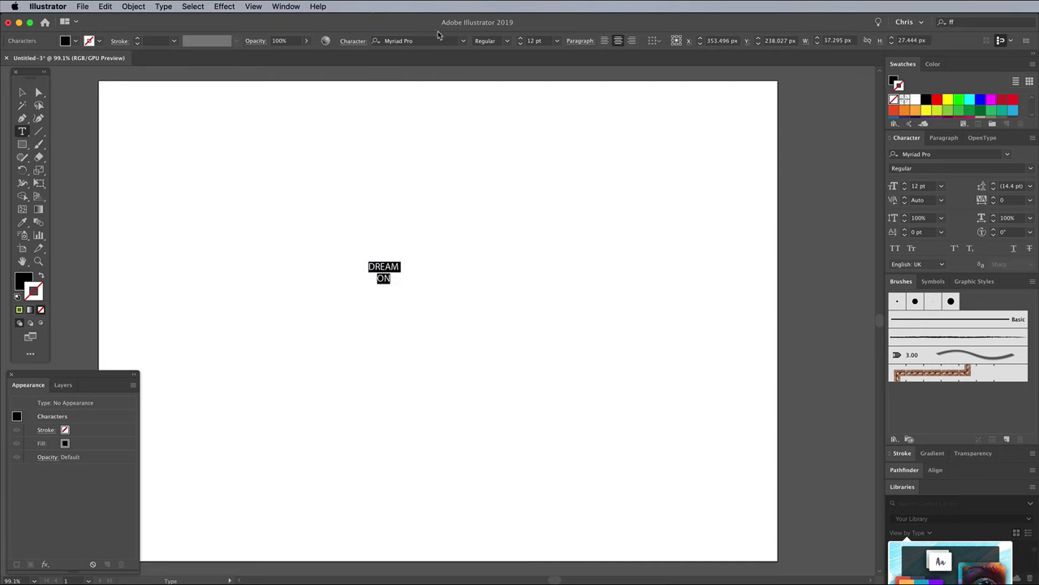
# Step: Set the text's font to Korolev Rounded Heavy
pyautogui.click(406, 41)
pyautogui.write('koro')
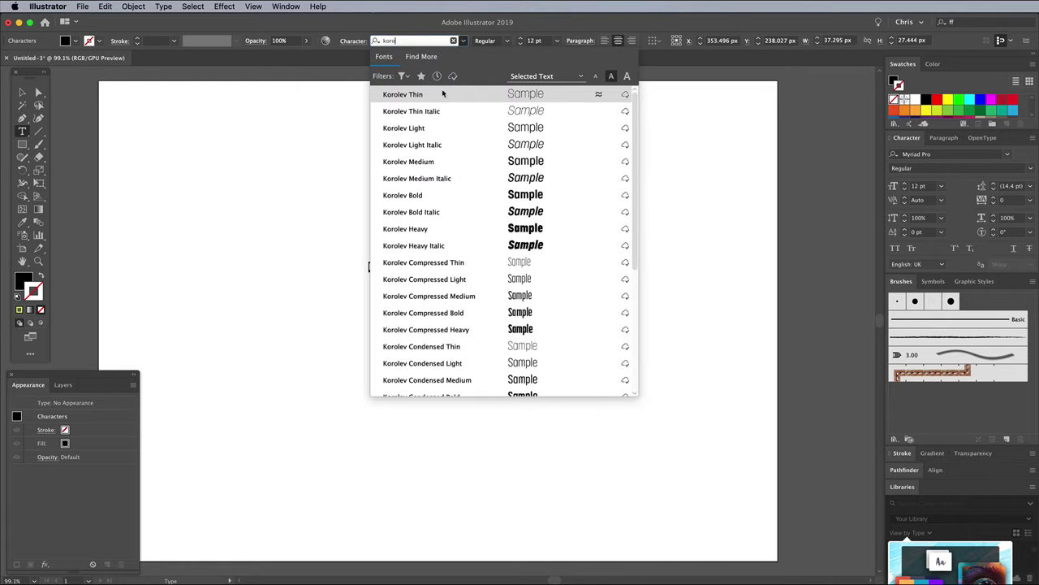
pyautogui.scroll(-5, 435, 268)
pyautogui.click(424, 368)
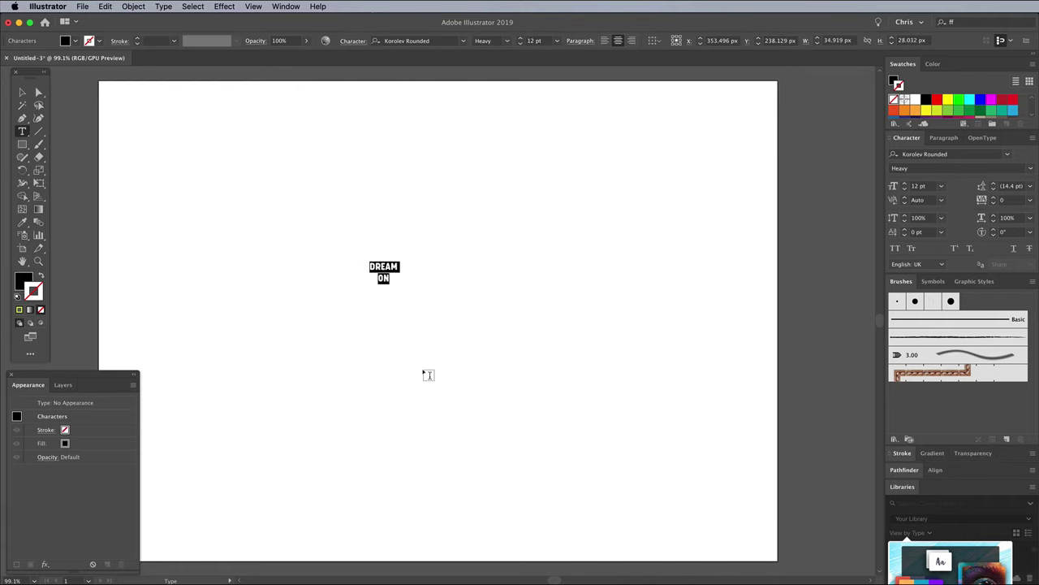
# Step: Enlarge and reposition the DREAM ON lettering, and set its leading to 62 pt
pyautogui.click(22, 91)
pyautogui.moveTo(399, 282); pyautogui.dragTo(528, 364)
pyautogui.moveTo(390, 228); pyautogui.dragTo(459, 255)
pyautogui.moveTo(336, 209); pyautogui.dragTo(365, 241)
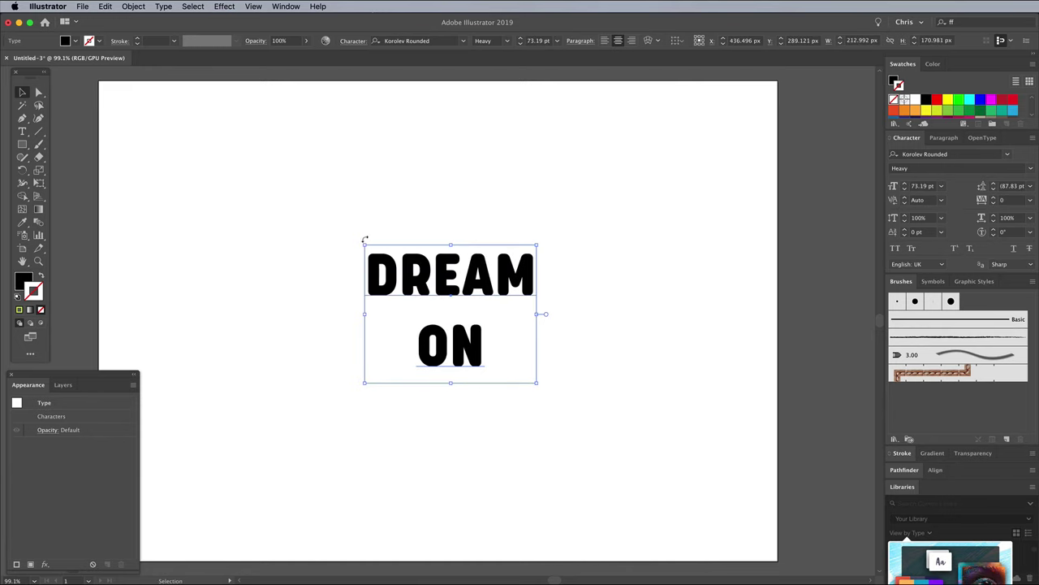
pyautogui.click(1007, 186)
pyautogui.write('62')
pyautogui.press('Return')
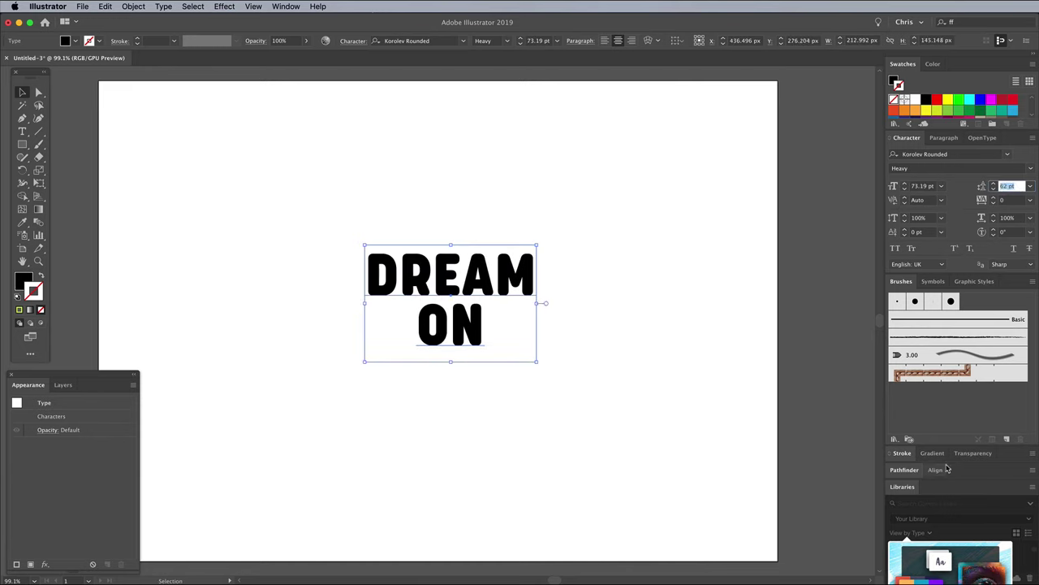
# Step: Align DREAM ON to the artboard's horizontal and vertical centres and convert it to outlines
pyautogui.rightClick(942, 469)
pyautogui.click(938, 469)
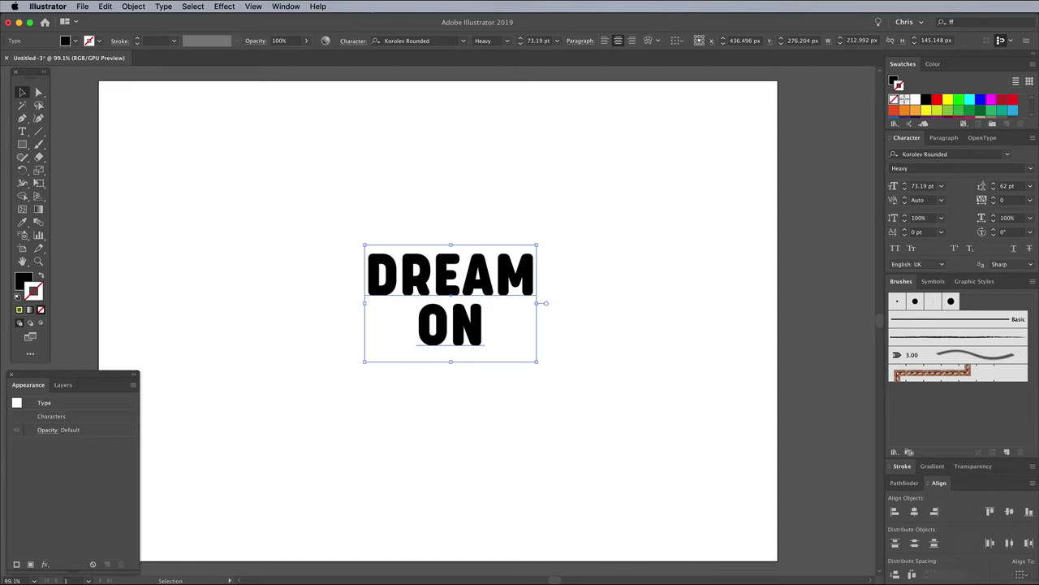
pyautogui.click(915, 511)
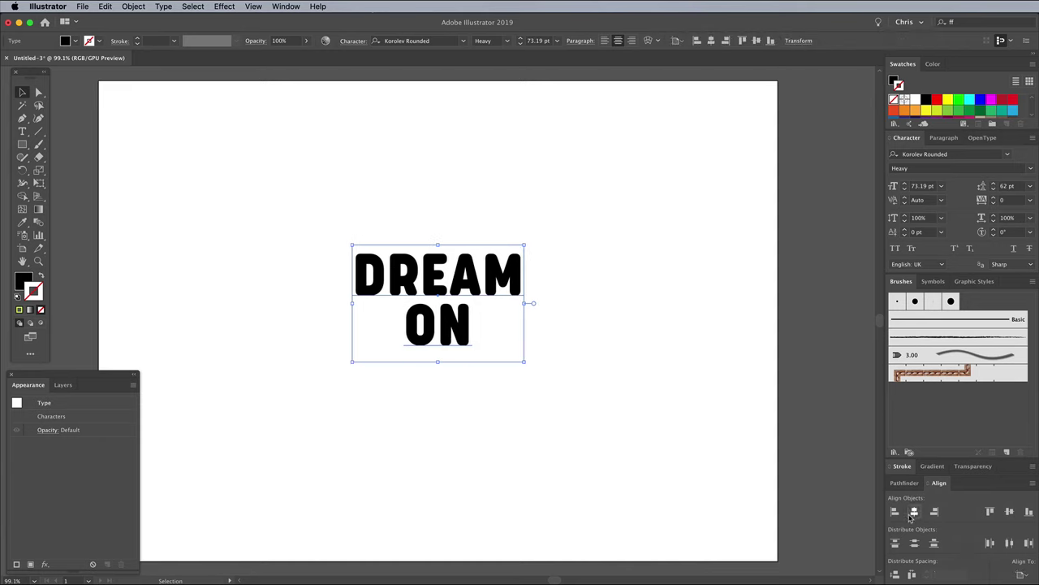
pyautogui.click(1010, 511)
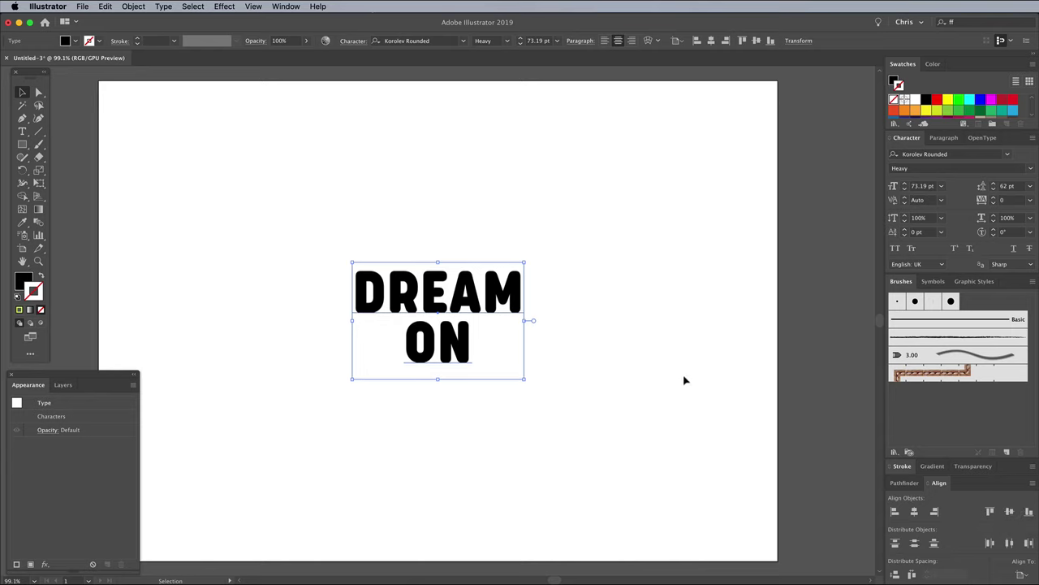
pyautogui.rightClick(470, 288)
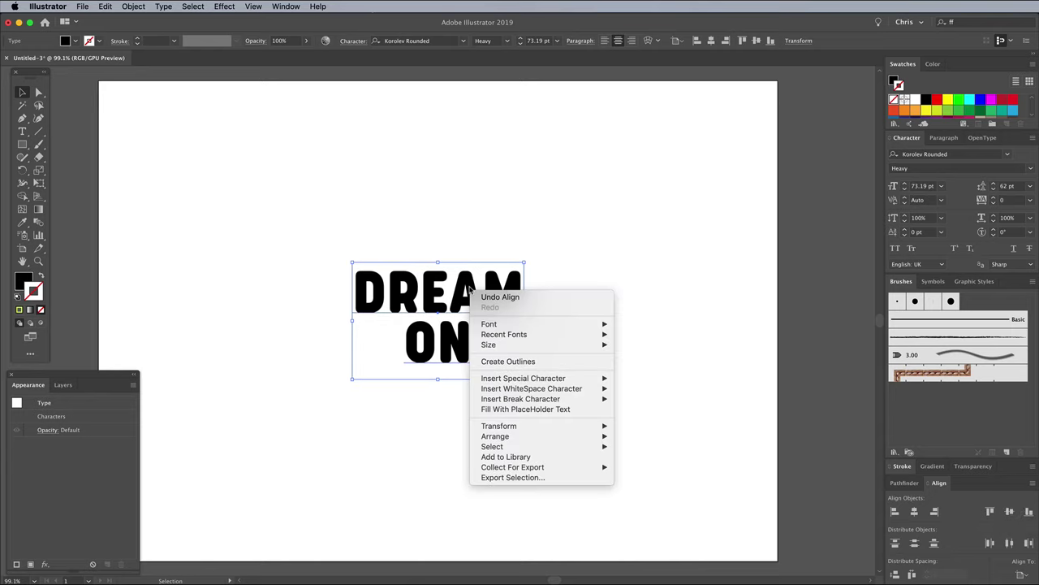
pyautogui.click(497, 360)
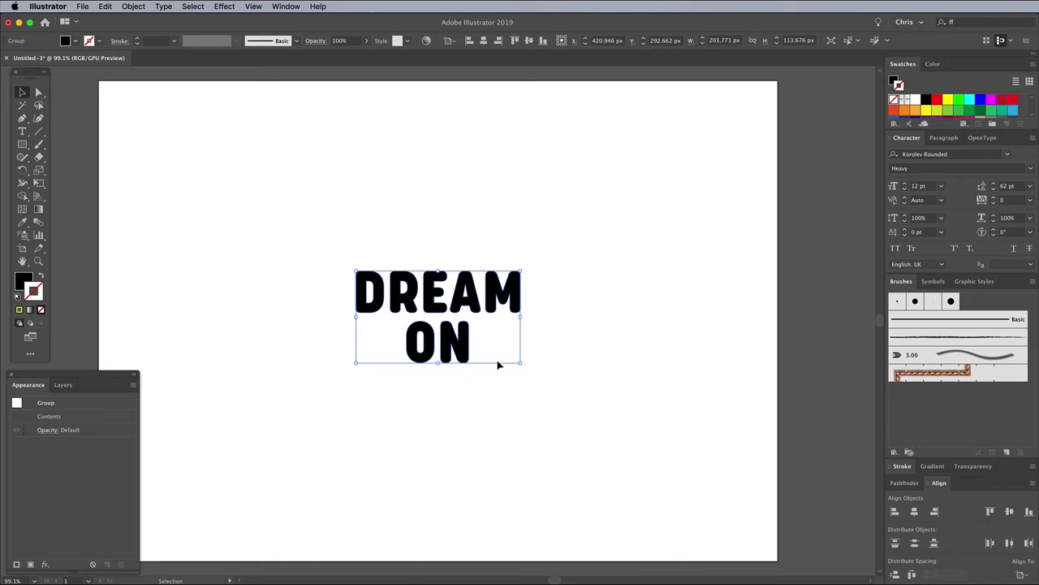
# Step: Open the Actions panel and create a new set named 'Offset Path Effect'
pyautogui.click(285, 6)
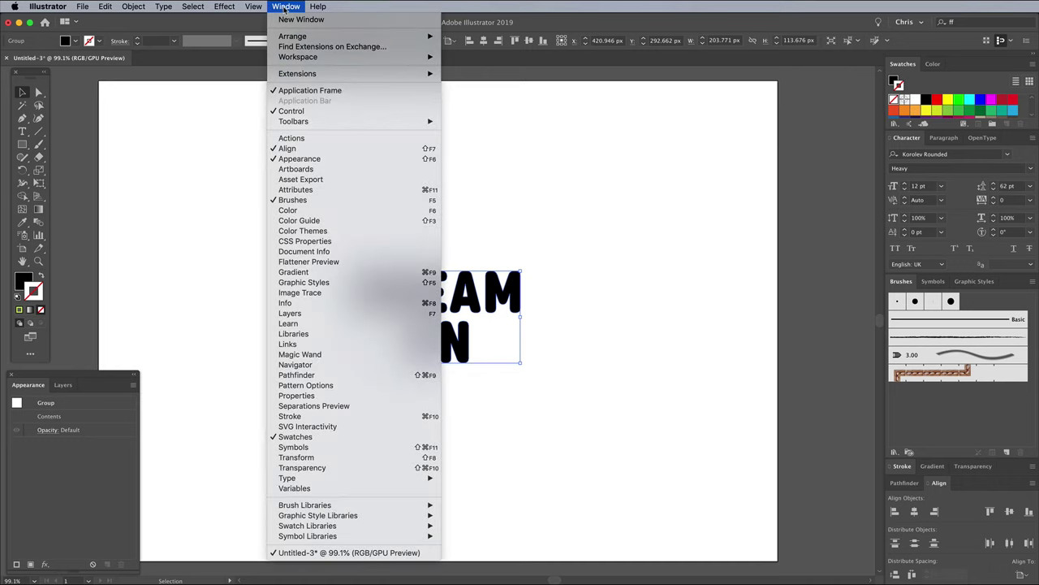
pyautogui.click(285, 138)
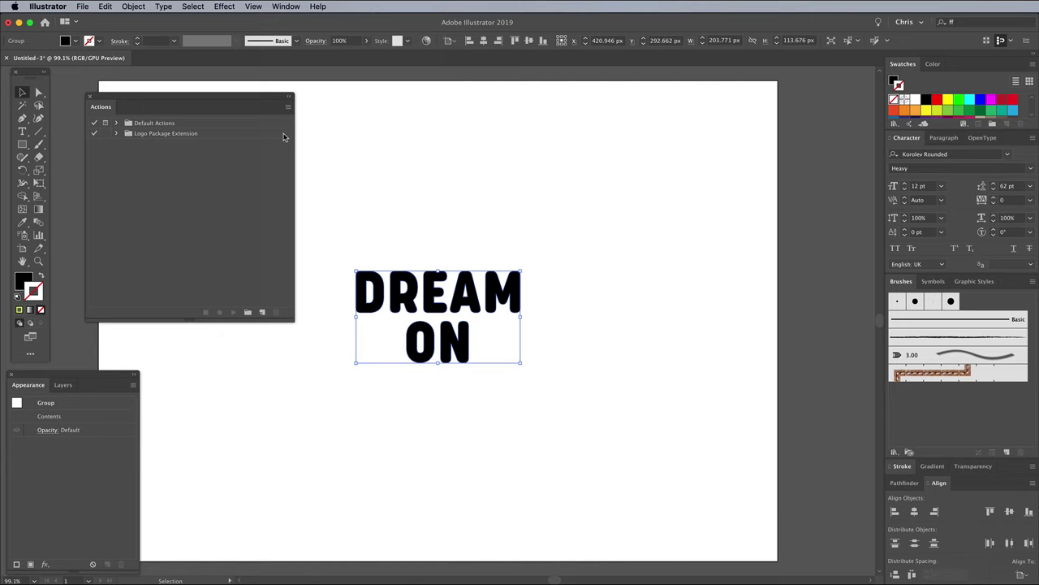
pyautogui.click(248, 312)
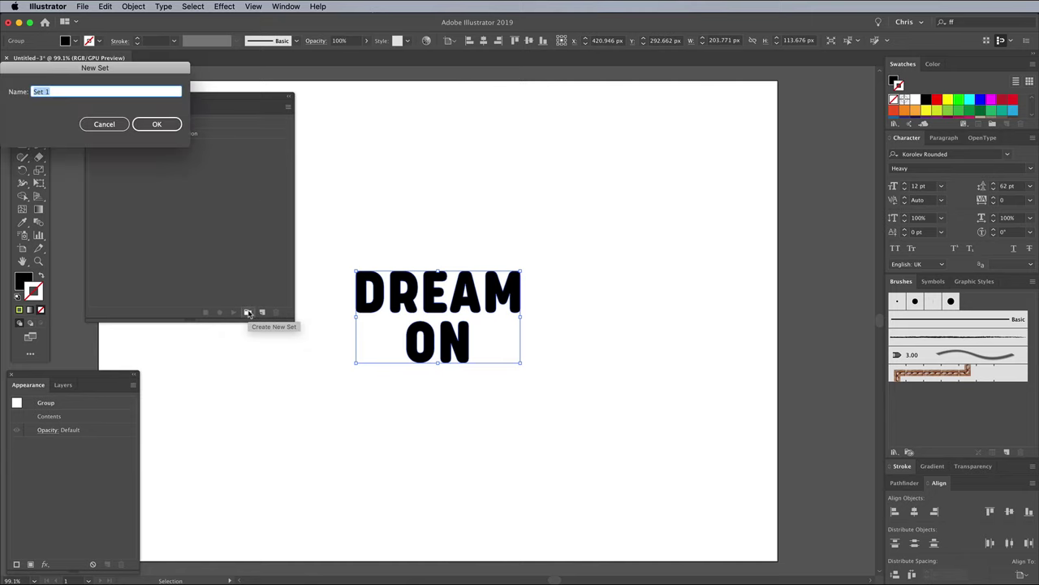
pyautogui.write('Offset Path Effect')
pyautogui.press('Return')
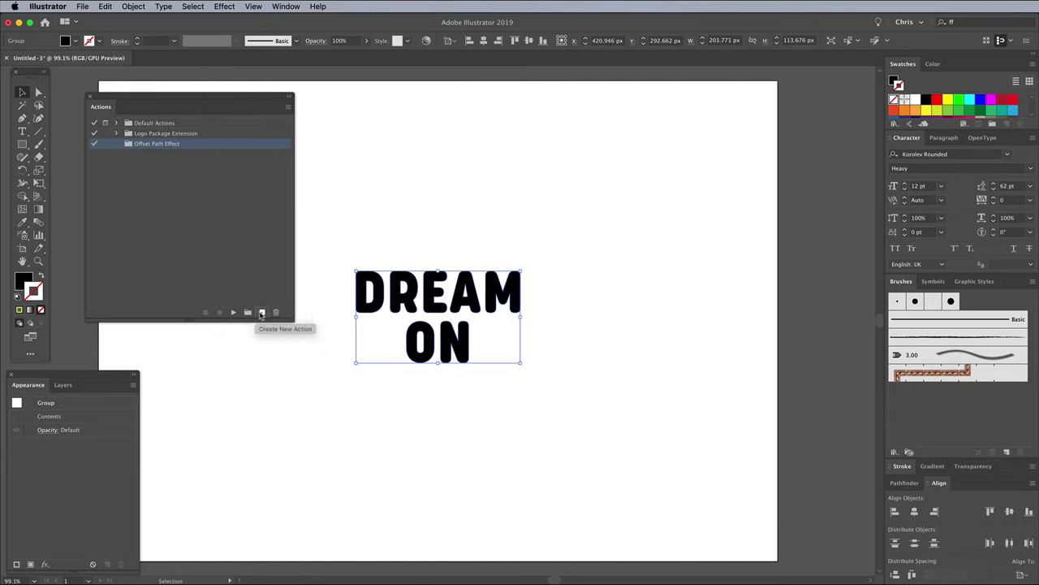
# Step: Add an action named 'Offset path' to the set and start recording it
pyautogui.click(262, 313)
pyautogui.write('Offset path')
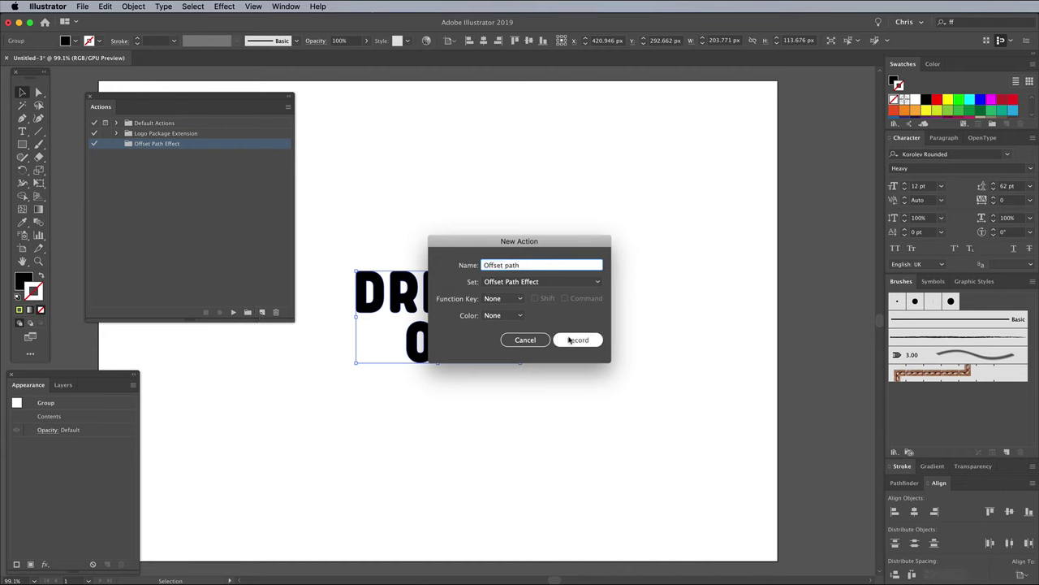
pyautogui.click(575, 339)
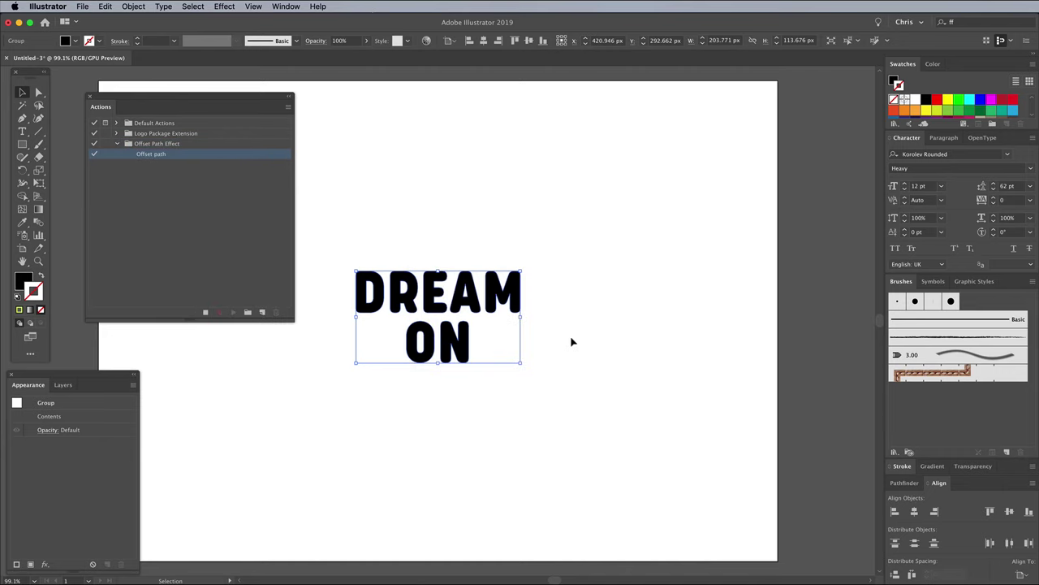
# Step: Apply a 10 px Offset Path to the DREAM ON outlines and merge them with Pathfinder Unite
pyautogui.click(134, 6)
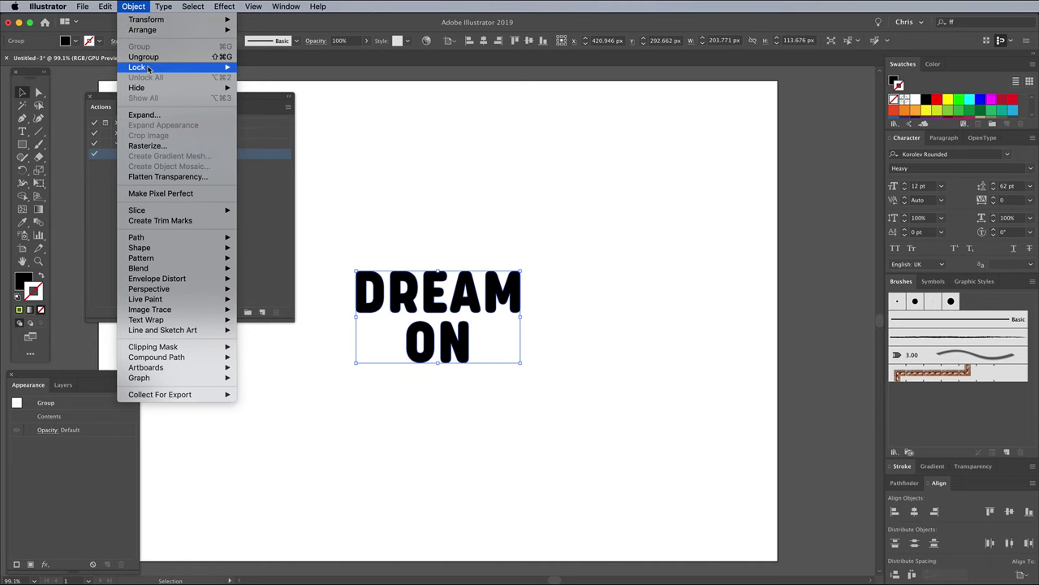
pyautogui.moveTo(177, 239)
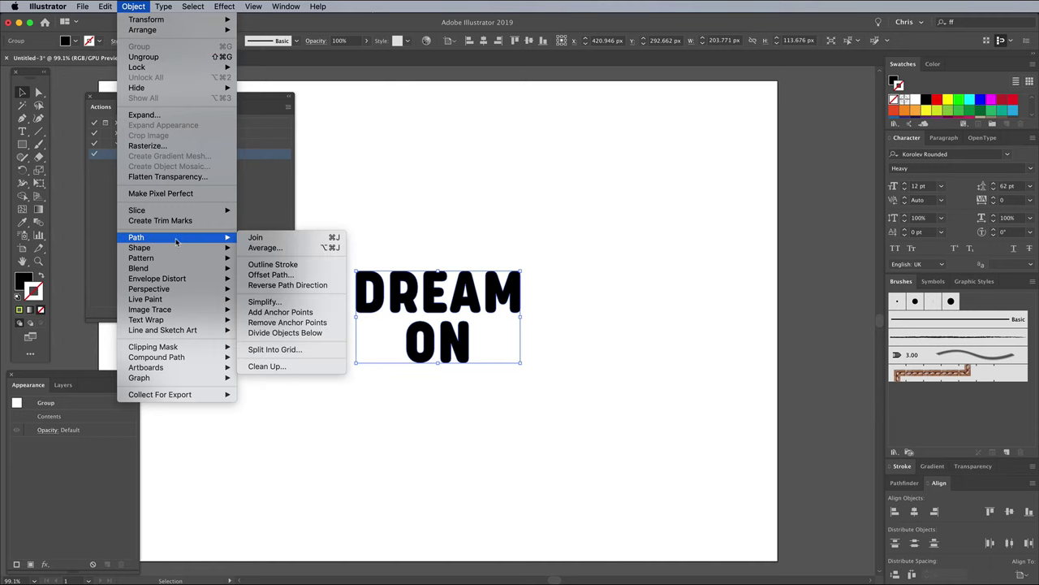
pyautogui.click(276, 276)
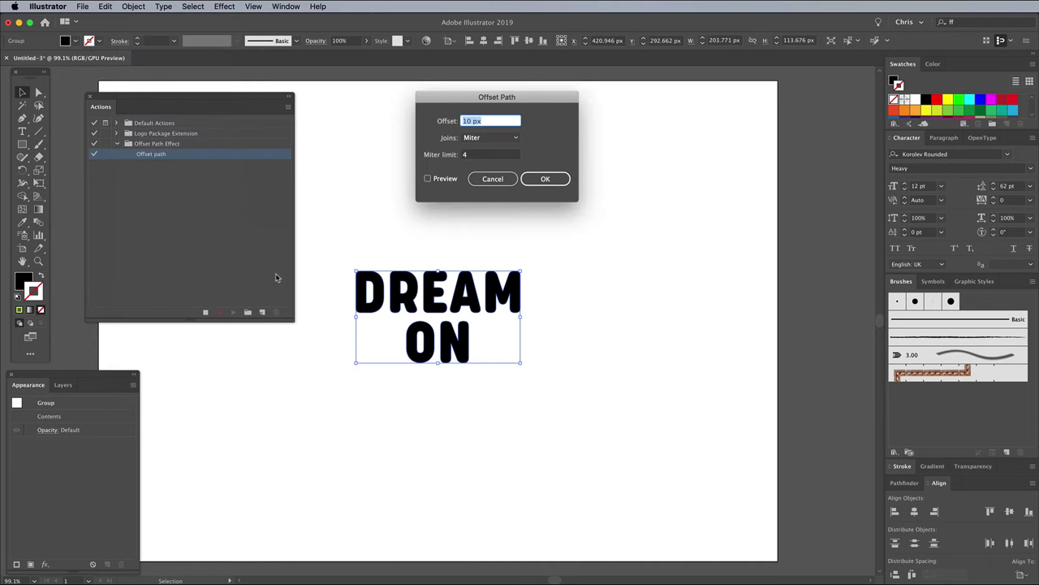
pyautogui.click(539, 179)
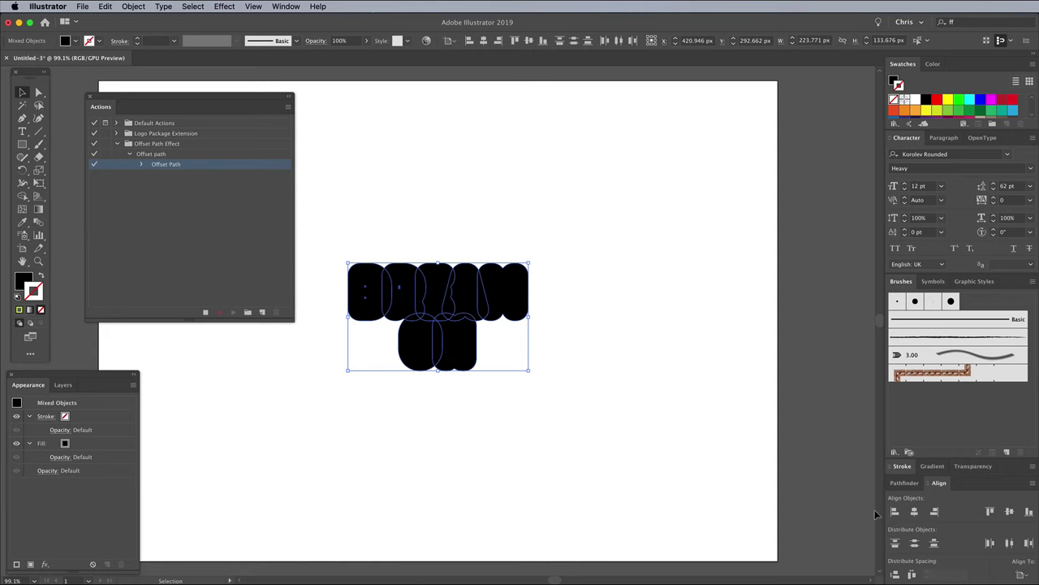
pyautogui.click(906, 483)
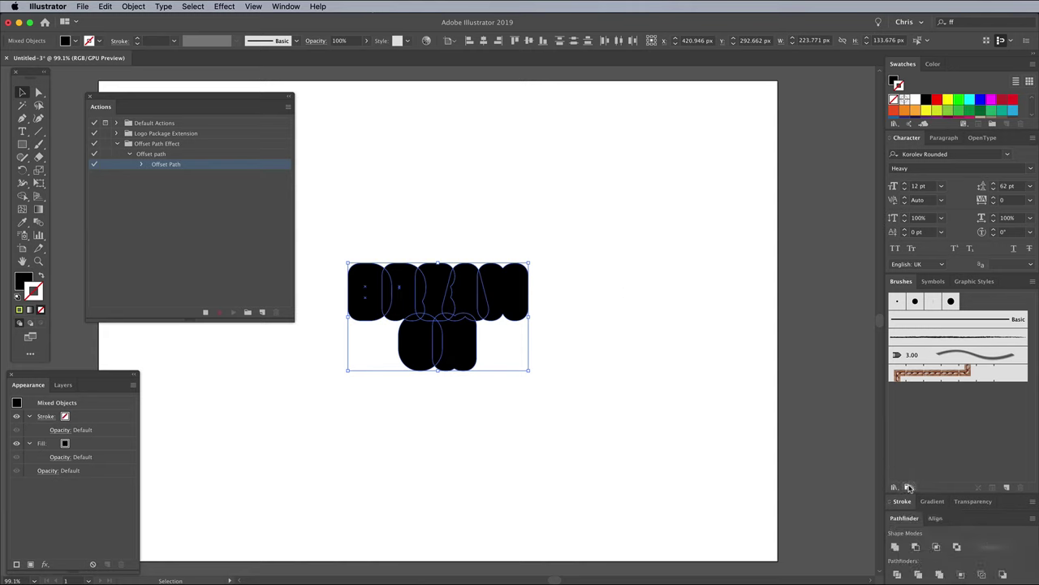
pyautogui.click(896, 546)
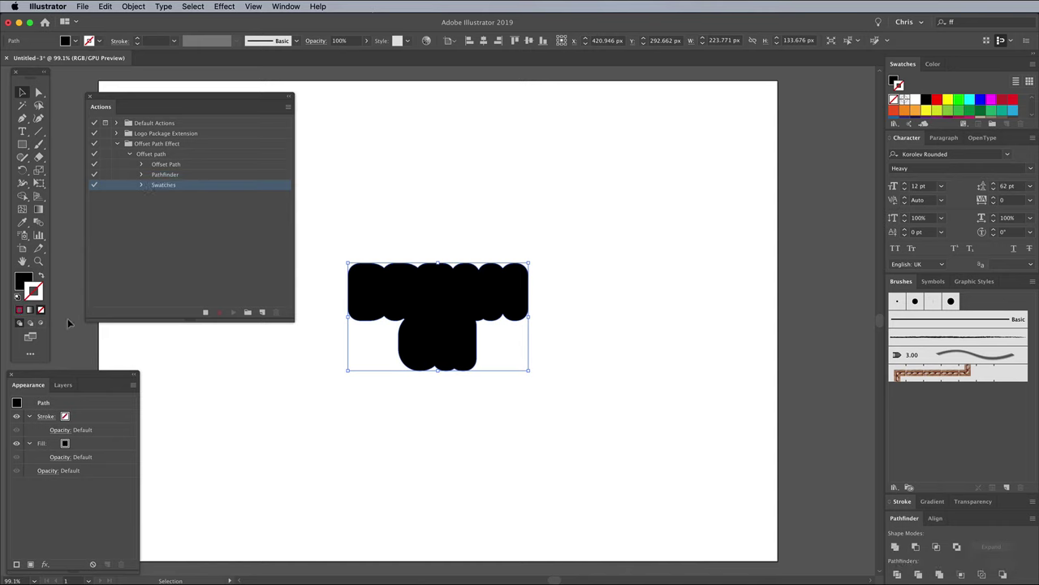
# Step: Fill the merged offset shape with the magenta swatch and send it to the back
pyautogui.click(24, 282)
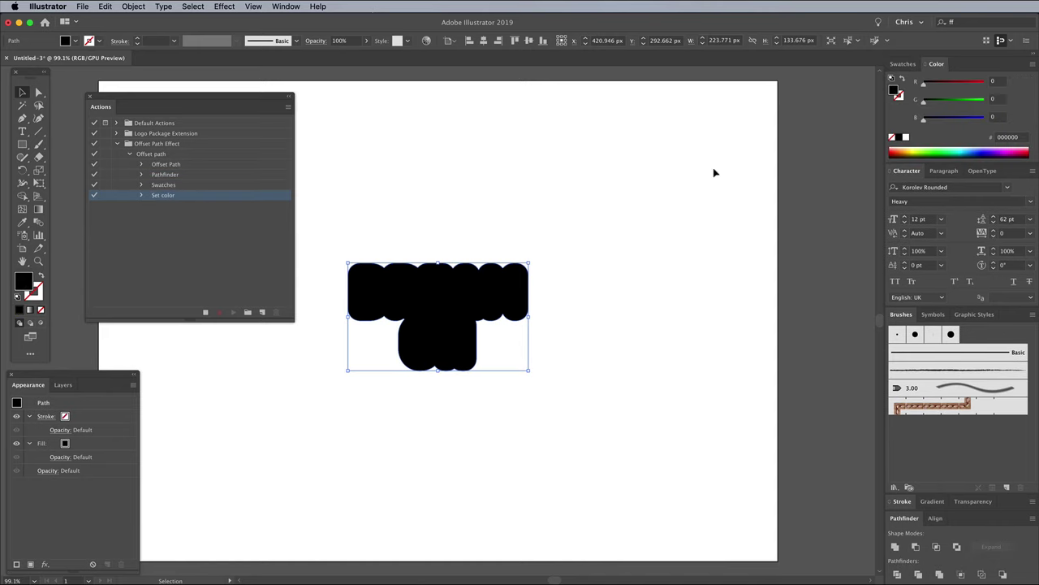
pyautogui.click(906, 65)
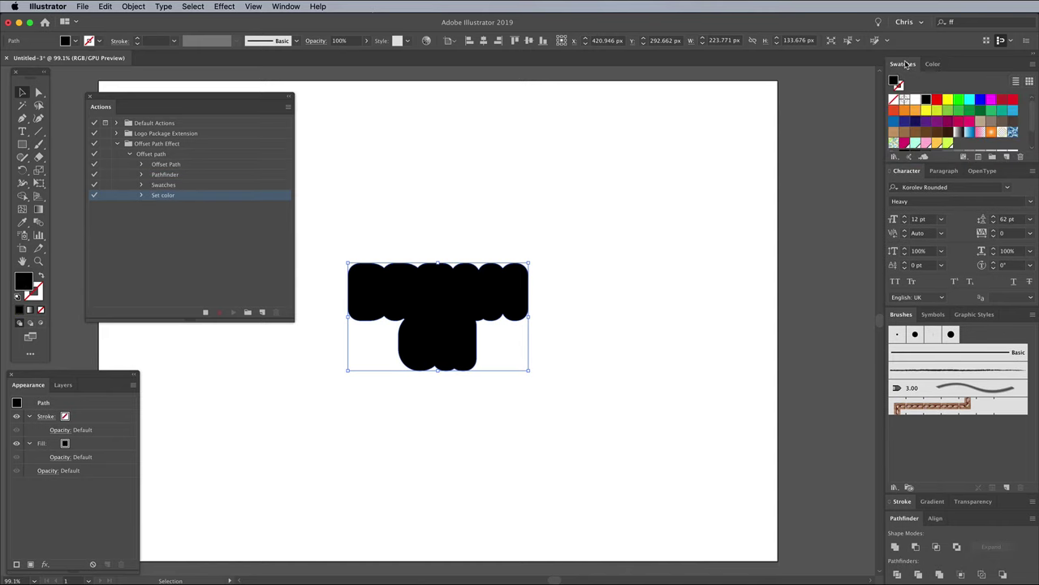
pyautogui.click(904, 143)
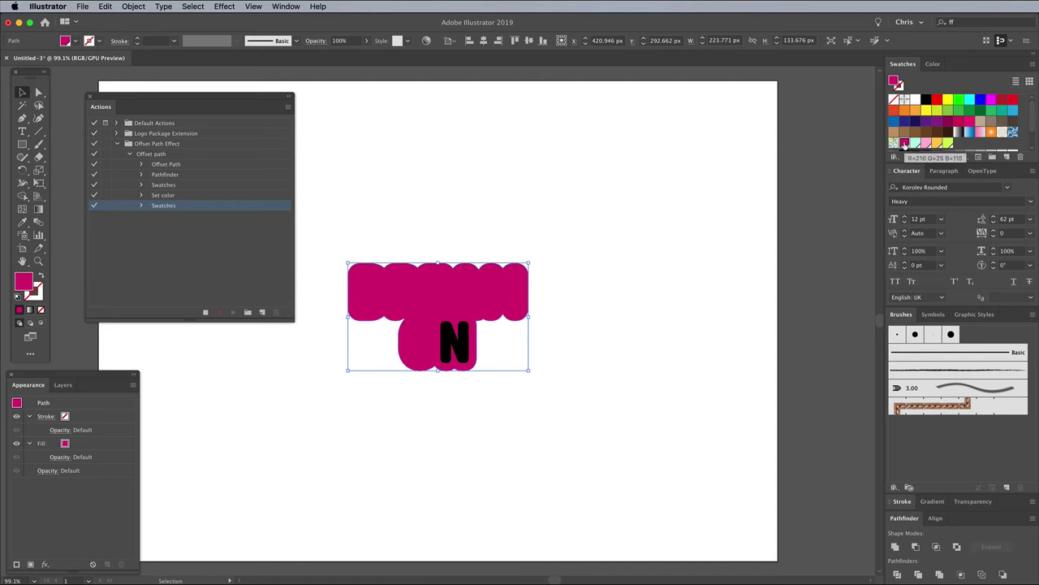
pyautogui.rightClick(477, 301)
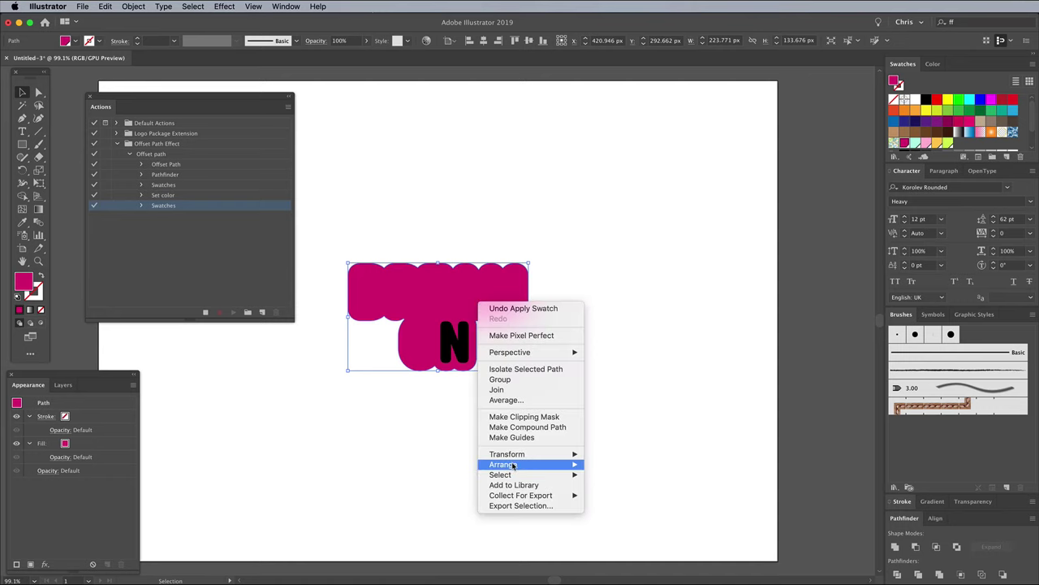
pyautogui.moveTo(541, 464)
pyautogui.click(625, 495)
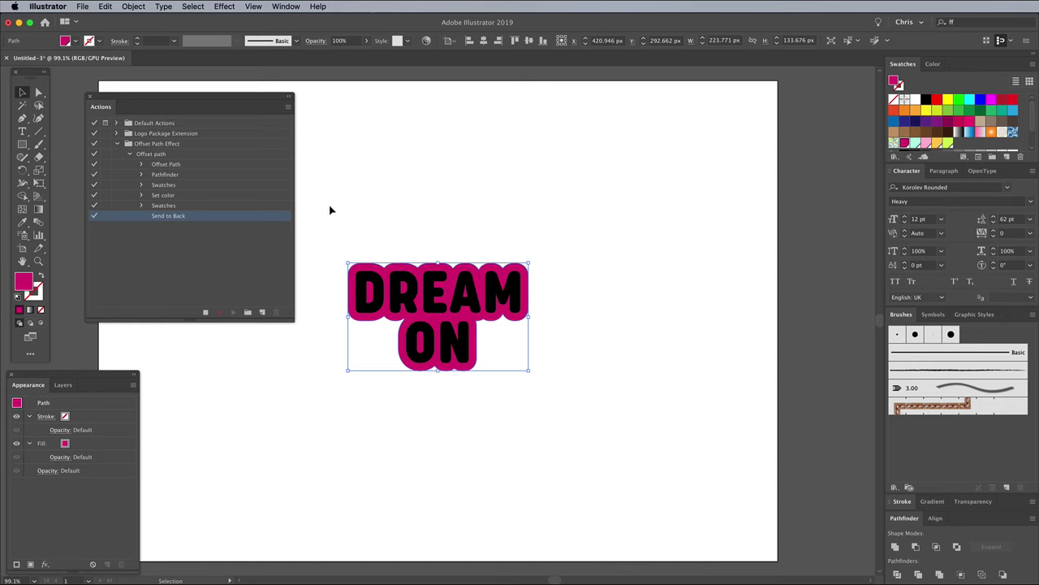
pyautogui.click(134, 6)
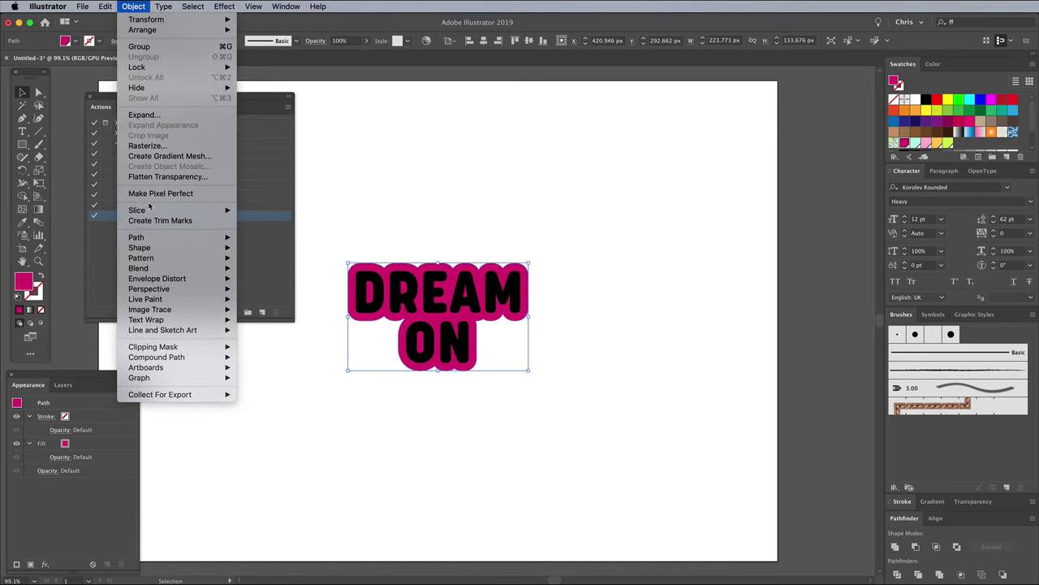
# Step: Add two more 10 px offset rings, filling them mint and pink
pyautogui.moveTo(151, 237)
pyautogui.click(276, 274)
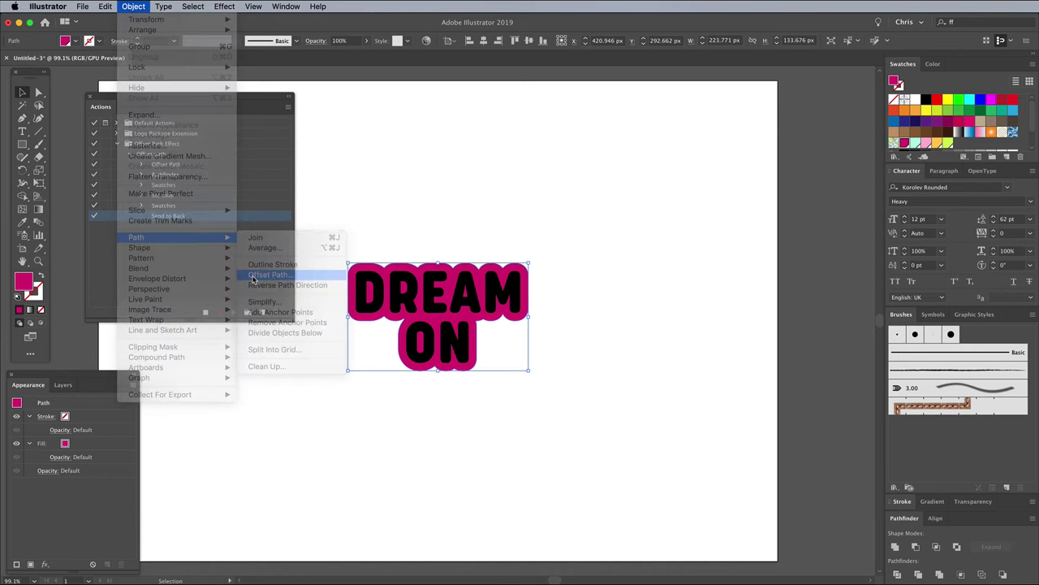
pyautogui.click(539, 179)
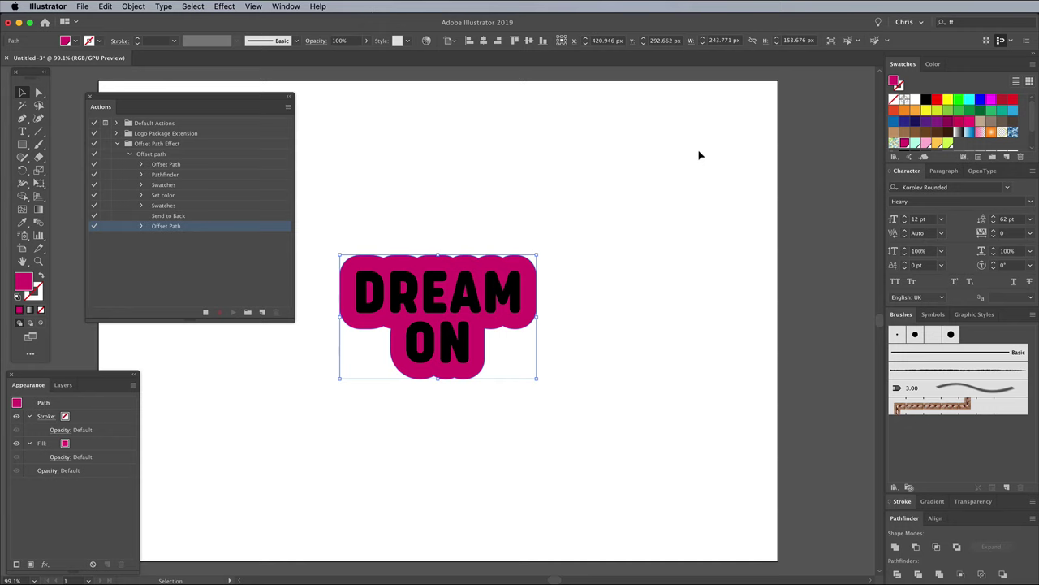
pyautogui.click(916, 143)
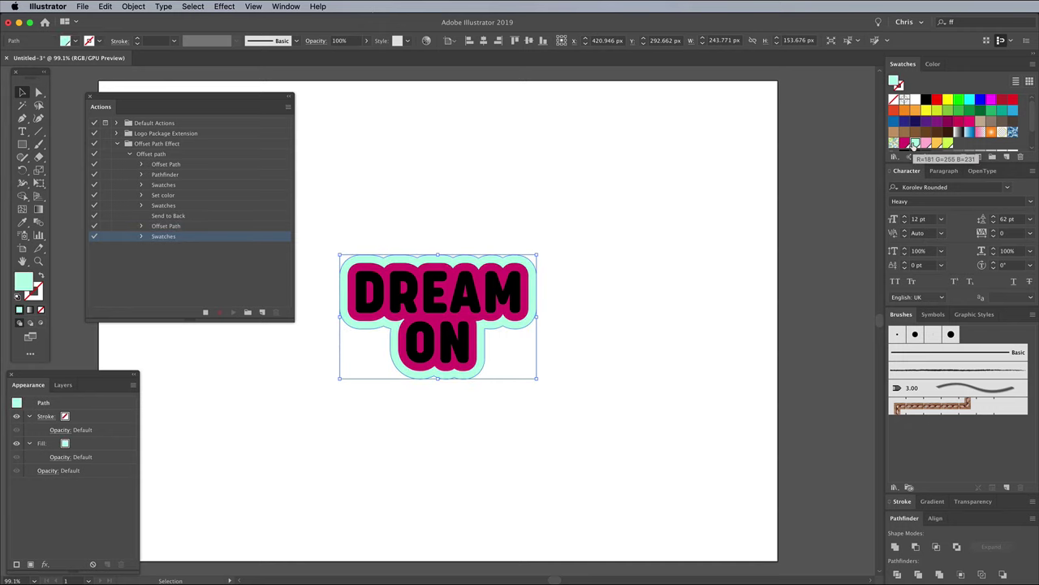
pyautogui.click(143, 7)
pyautogui.moveTo(162, 237)
pyautogui.click(273, 276)
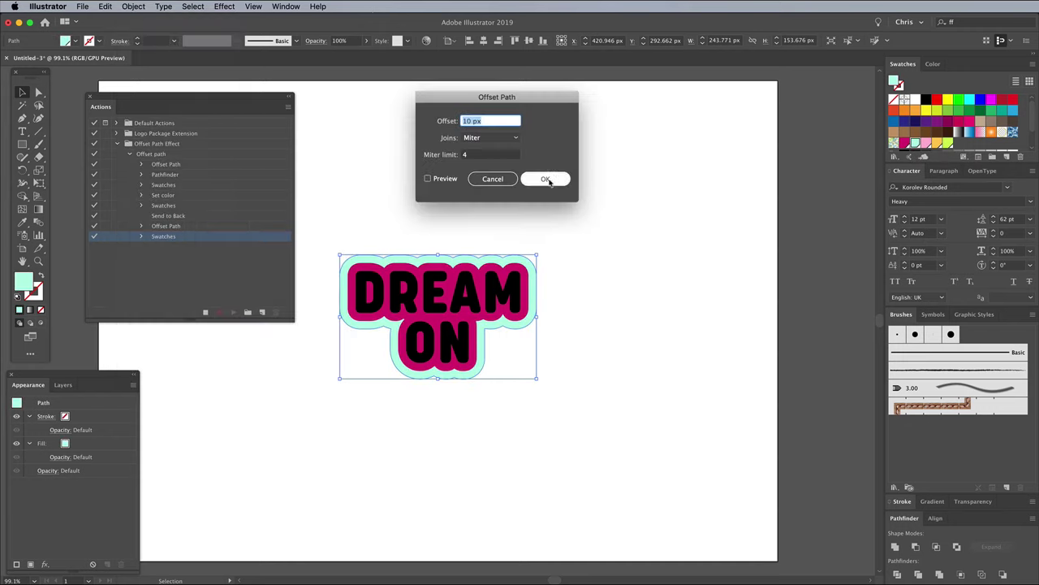
pyautogui.click(547, 179)
# Step: Add orange and yellow-green 10 px offset rings, then stop recording the action
pyautogui.click(926, 143)
pyautogui.click(133, 6)
pyautogui.moveTo(136, 237)
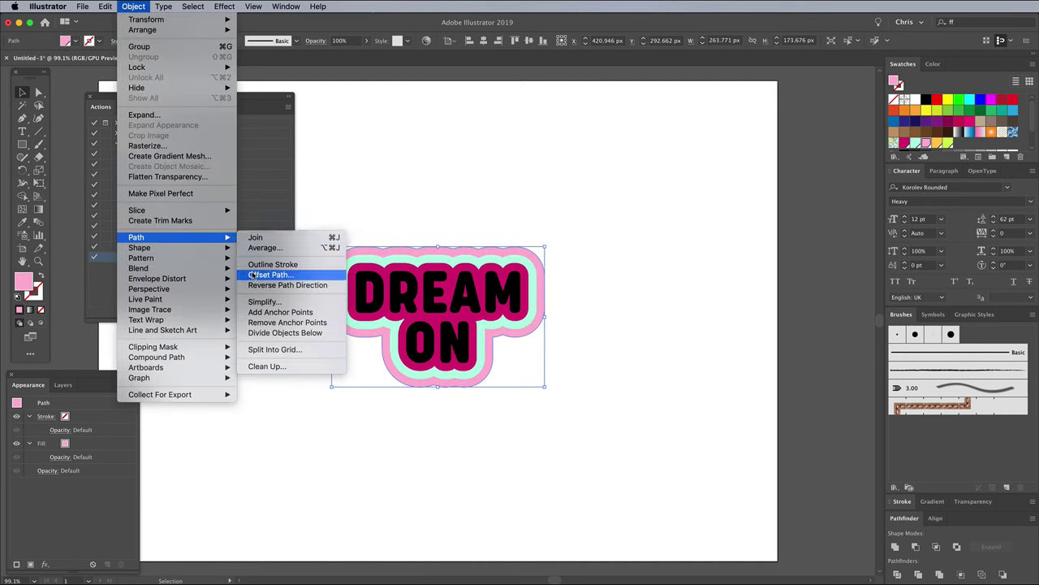
pyautogui.click(273, 275)
pyautogui.click(543, 177)
pyautogui.click(938, 143)
pyautogui.click(133, 7)
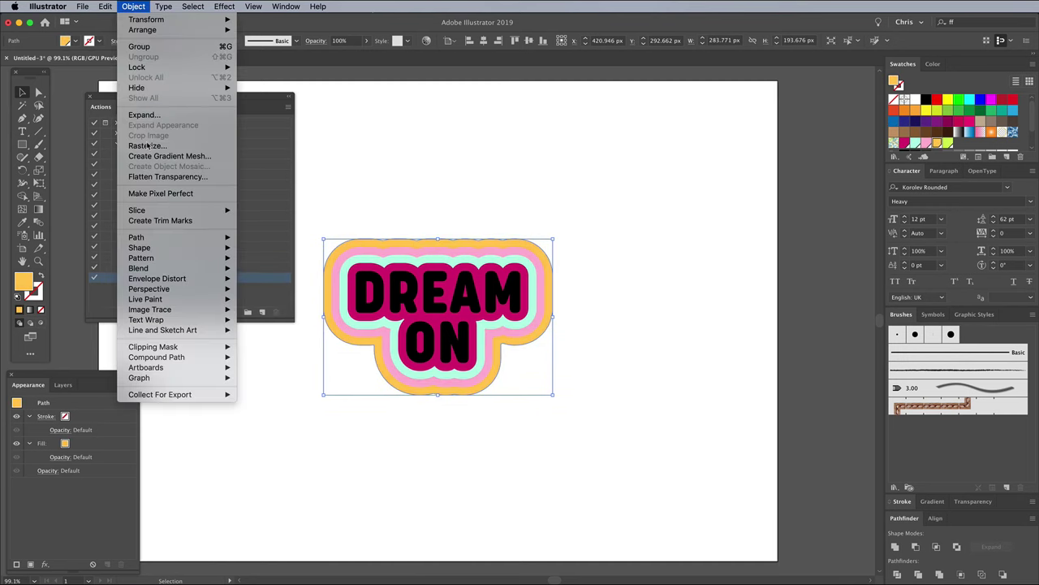
pyautogui.click(273, 275)
pyautogui.click(542, 177)
pyautogui.click(948, 142)
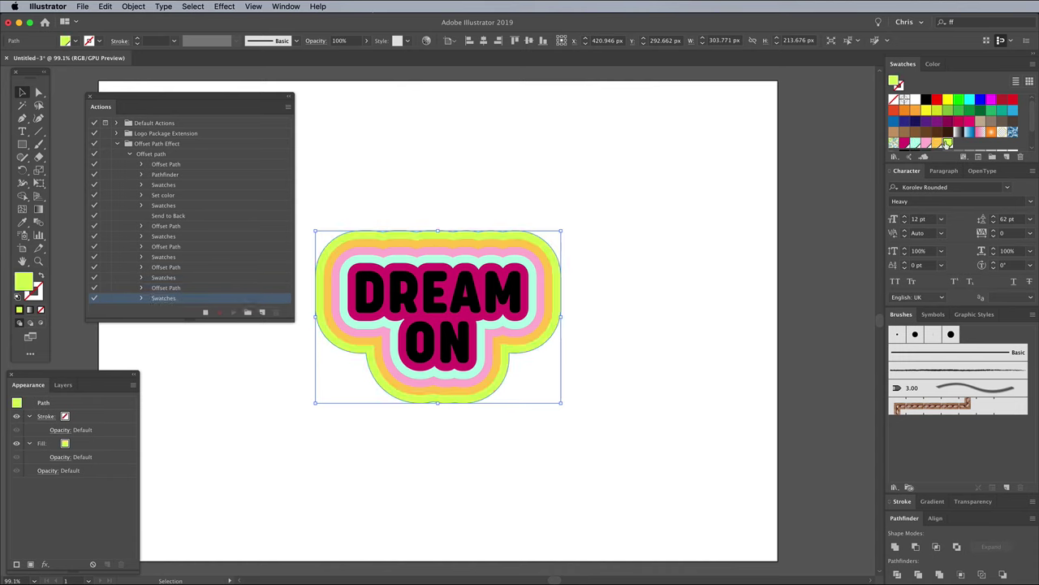
pyautogui.click(207, 313)
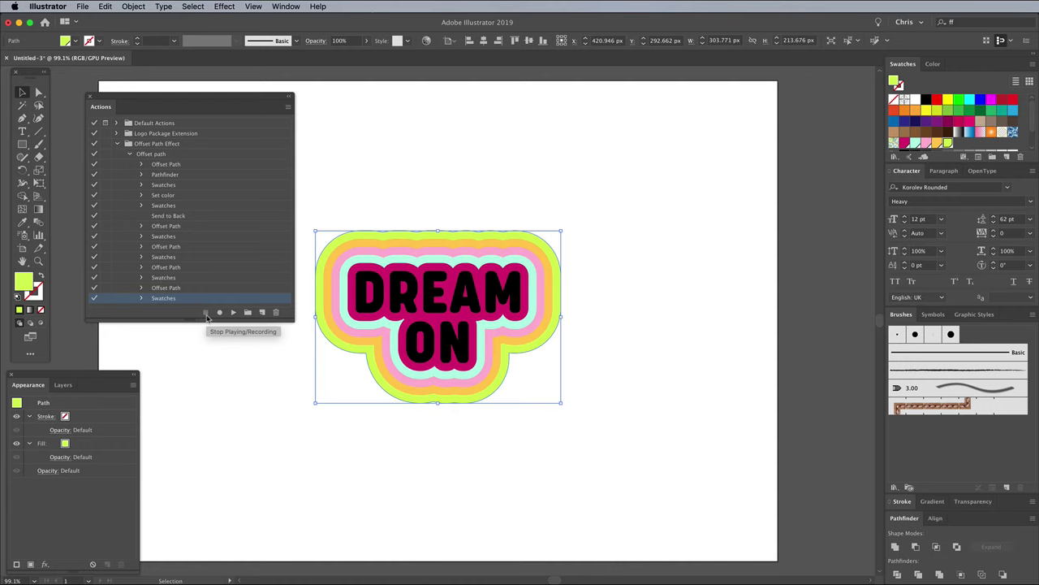
# Step: Play the Offset path action five times so the coloured rings spill past the artboard edges
pyautogui.click(206, 313)
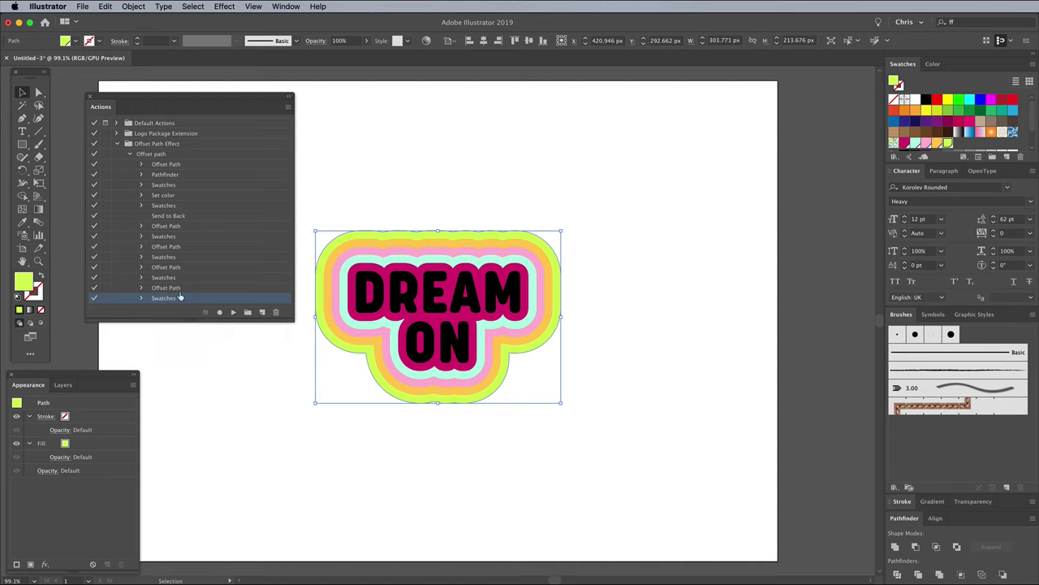
pyautogui.click(154, 153)
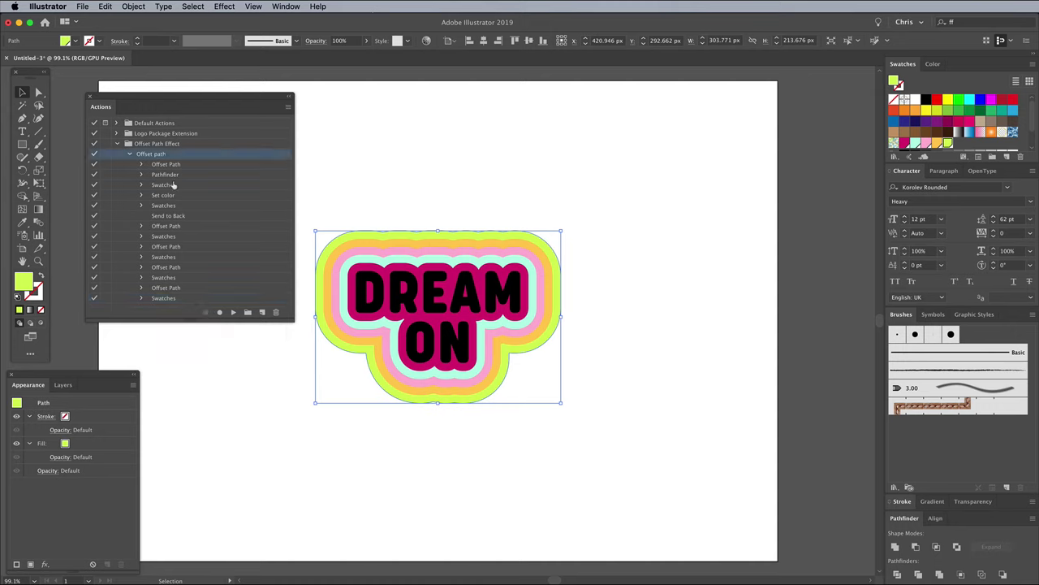
pyautogui.click(233, 314)
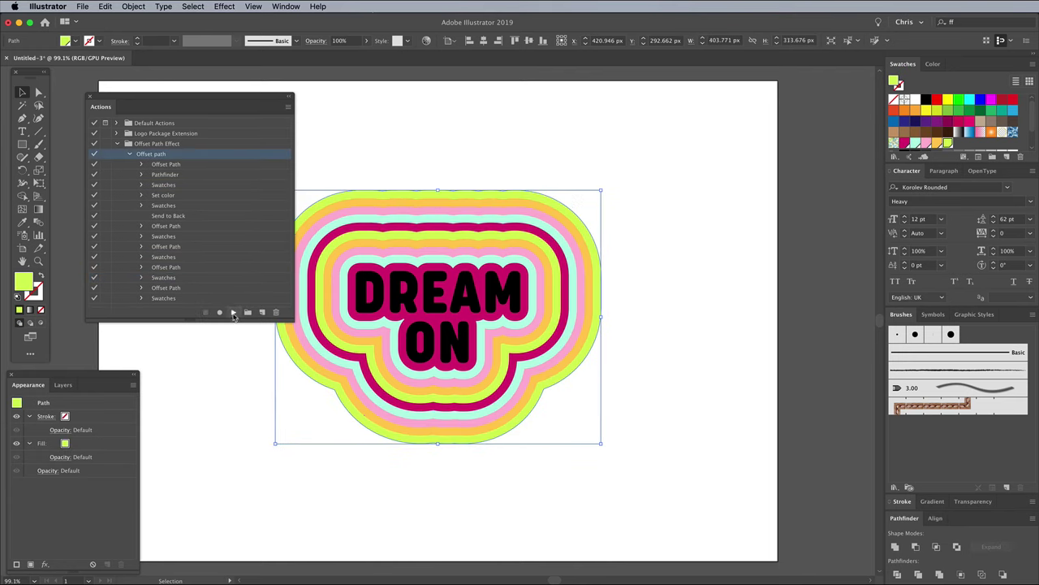
pyautogui.click(233, 314)
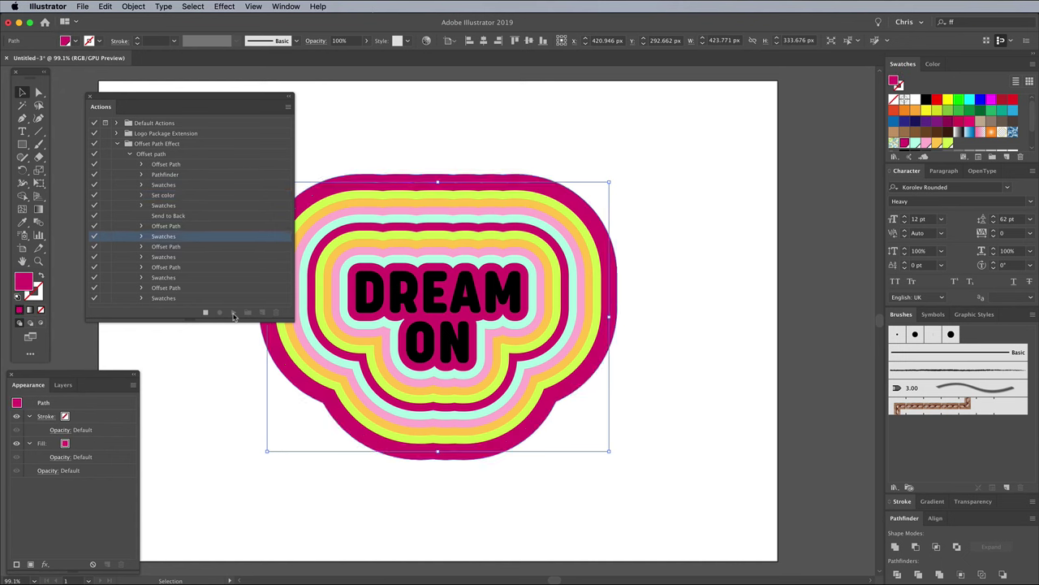
pyautogui.click(233, 313)
pyautogui.click(233, 314)
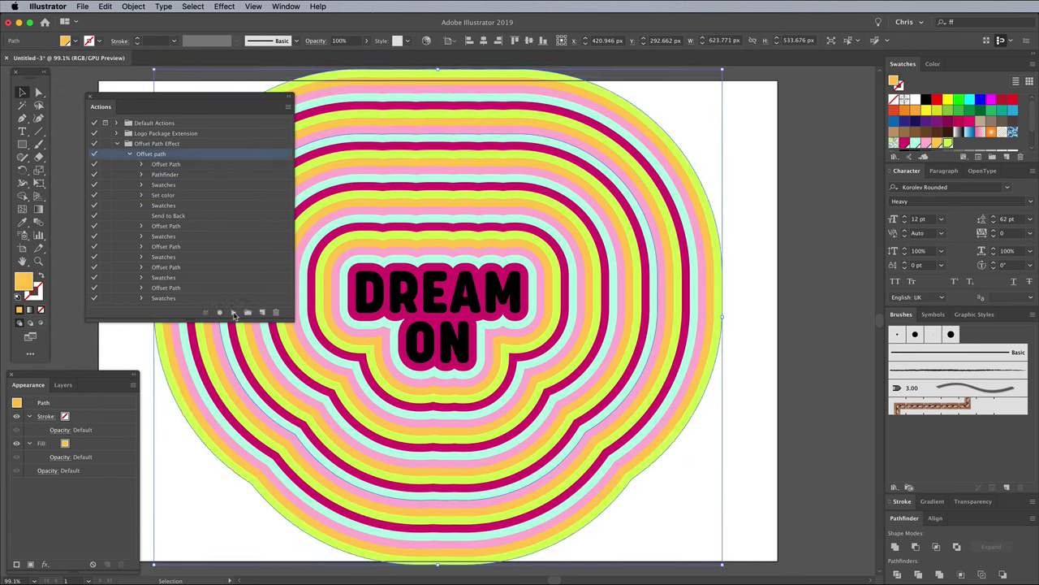
pyautogui.click(233, 314)
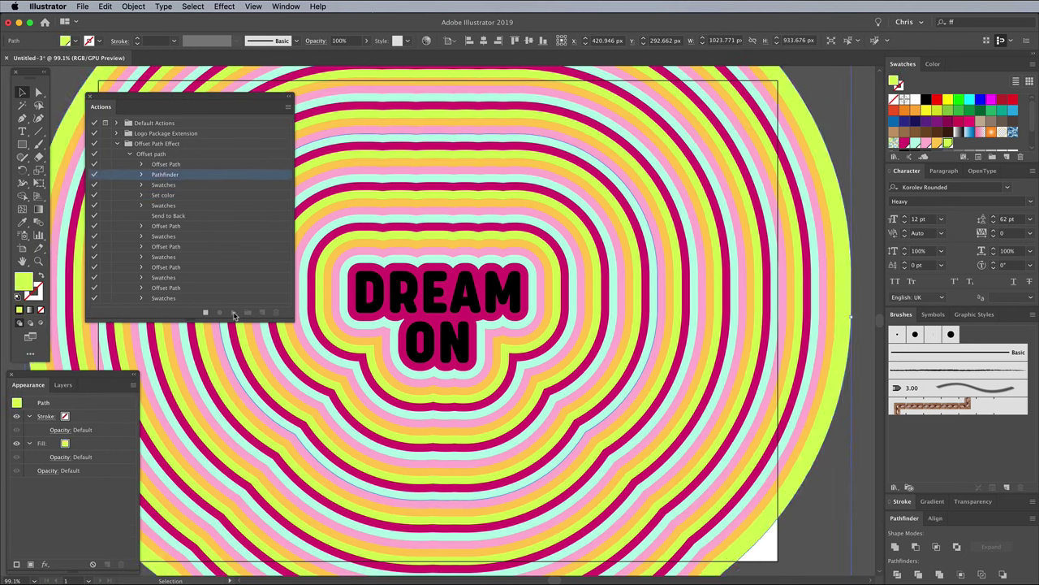
# Step: Close the Actions panel and ungroup the stripe artwork into separate rings and DREAM ON lettering
pyautogui.click(89, 96)
pyautogui.press('super+equal')
pyautogui.press('super+equal')
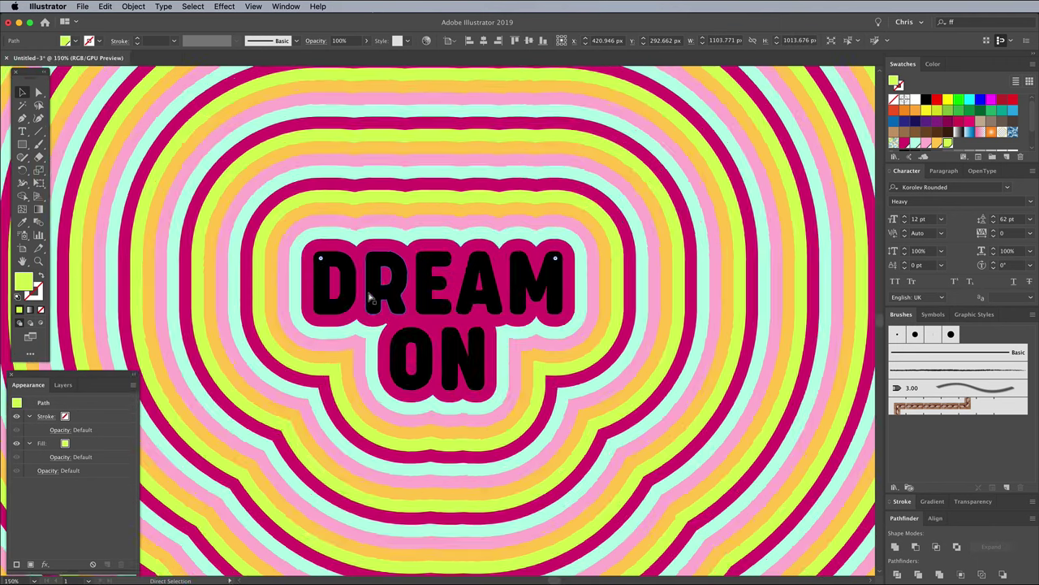
pyautogui.click(415, 292)
pyautogui.rightClick(422, 273)
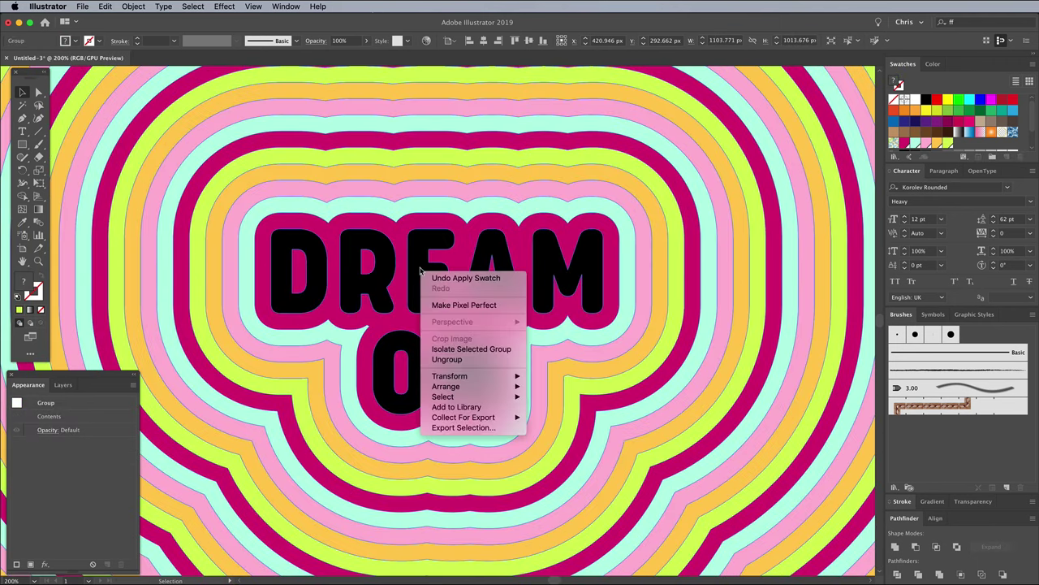
pyautogui.click(447, 360)
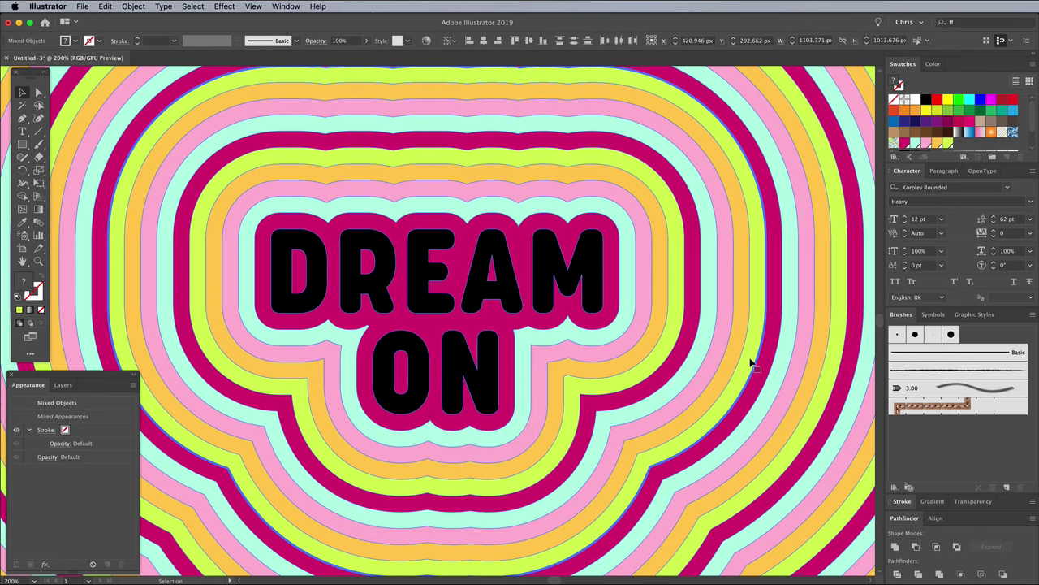
pyautogui.press('super+minus')
pyautogui.press('super+minus')
pyautogui.press('super+minus')
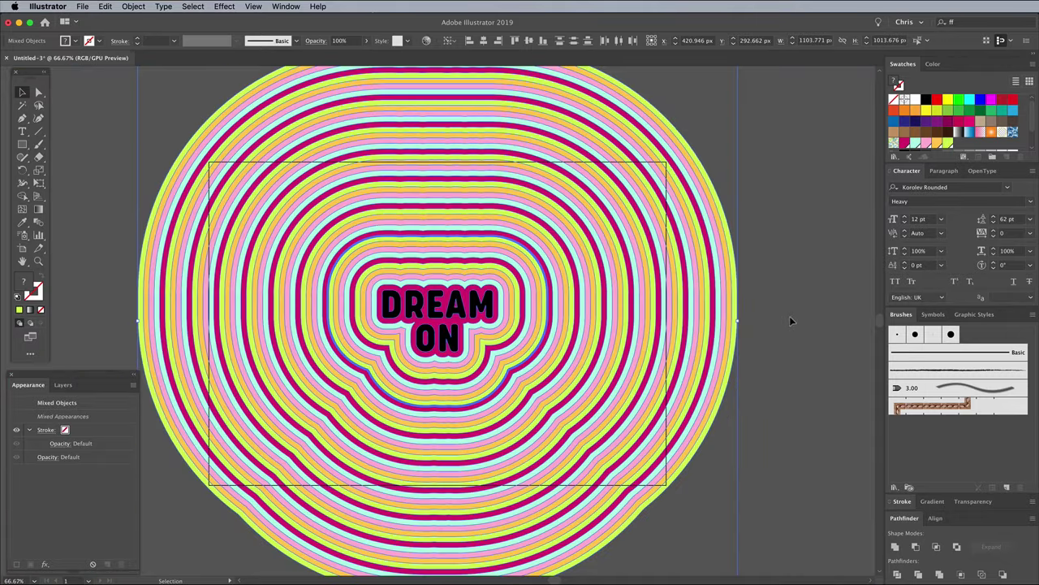
pyautogui.click(789, 316)
pyautogui.press('super+equal')
pyautogui.press('super+equal')
pyautogui.press('super+equal')
pyautogui.press('super+equal')
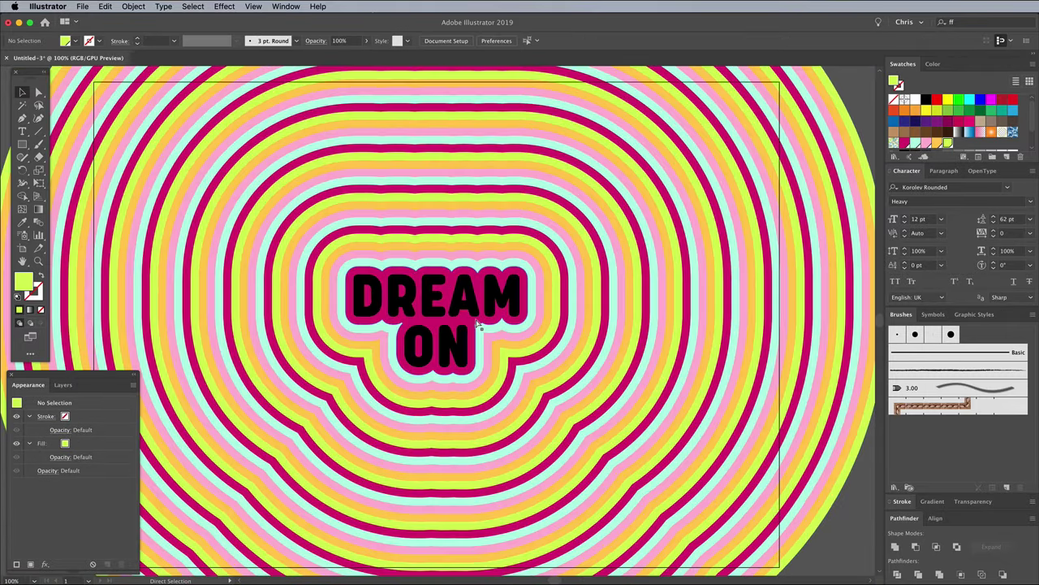
# Step: Fill the DREAM and ON lettering with white
pyautogui.click(255, 280)
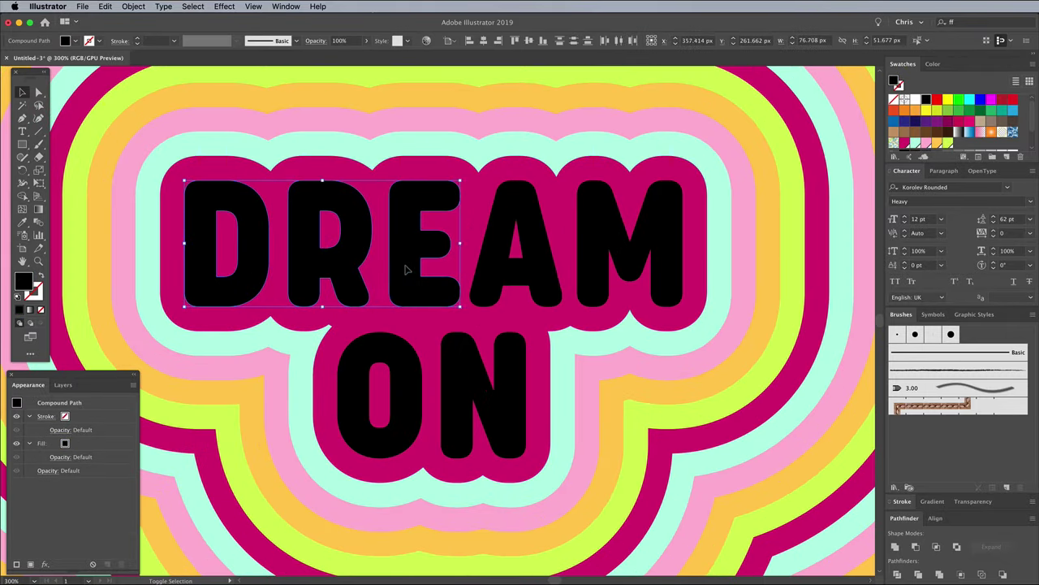
pyautogui.keyDown('shift'); pyautogui.click(389, 419); pyautogui.keyUp('shift')
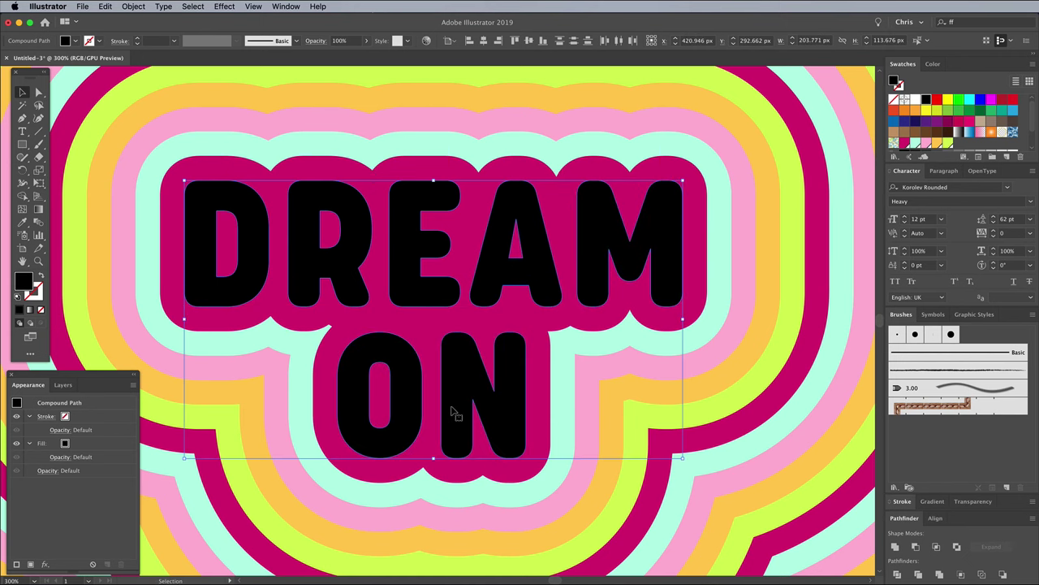
pyautogui.click(916, 99)
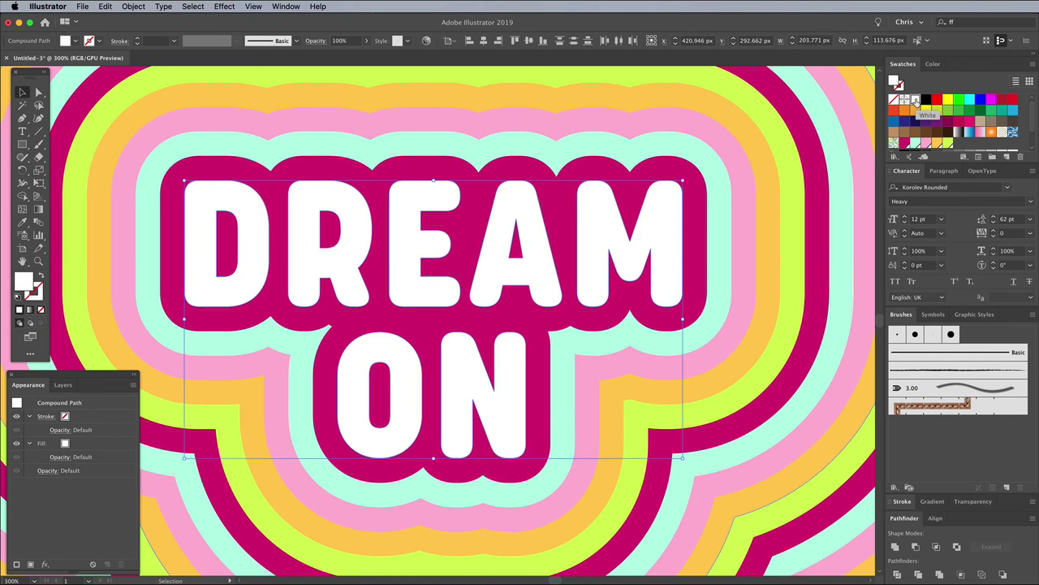
# Step: Copy the white lettering and paste the copy directly behind it
pyautogui.click(113, 7)
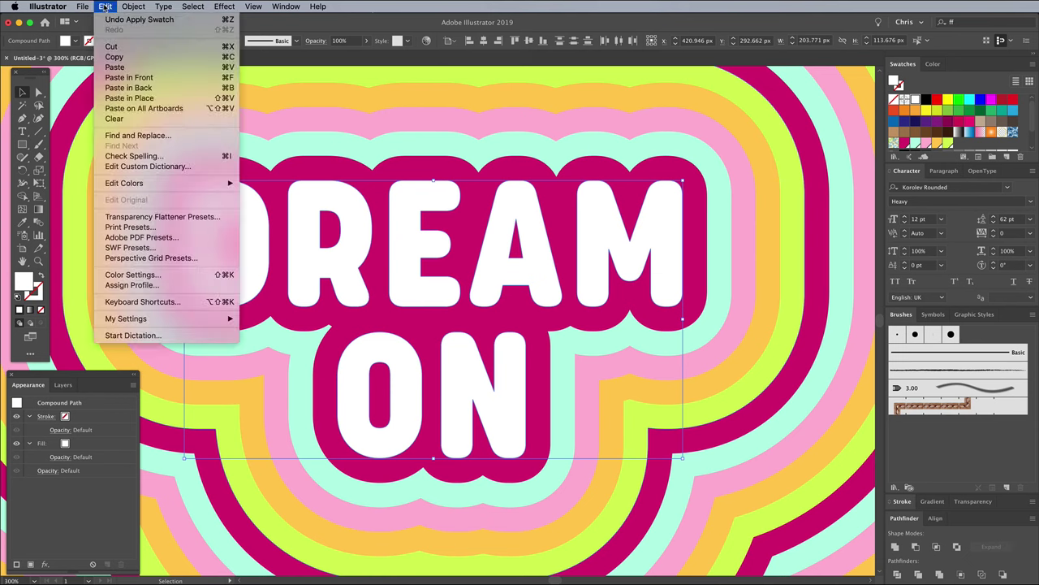
pyautogui.click(116, 58)
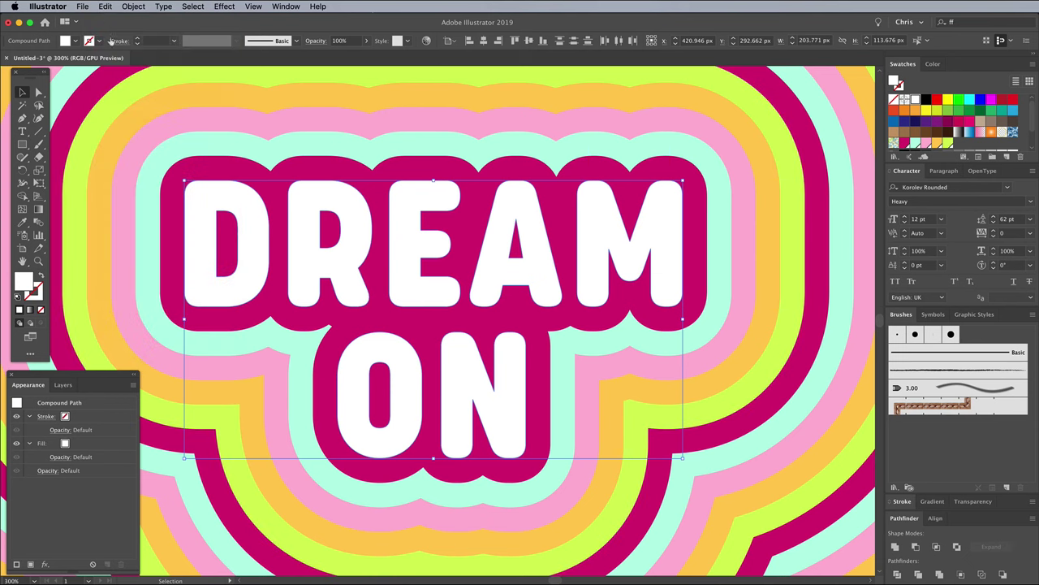
pyautogui.click(110, 8)
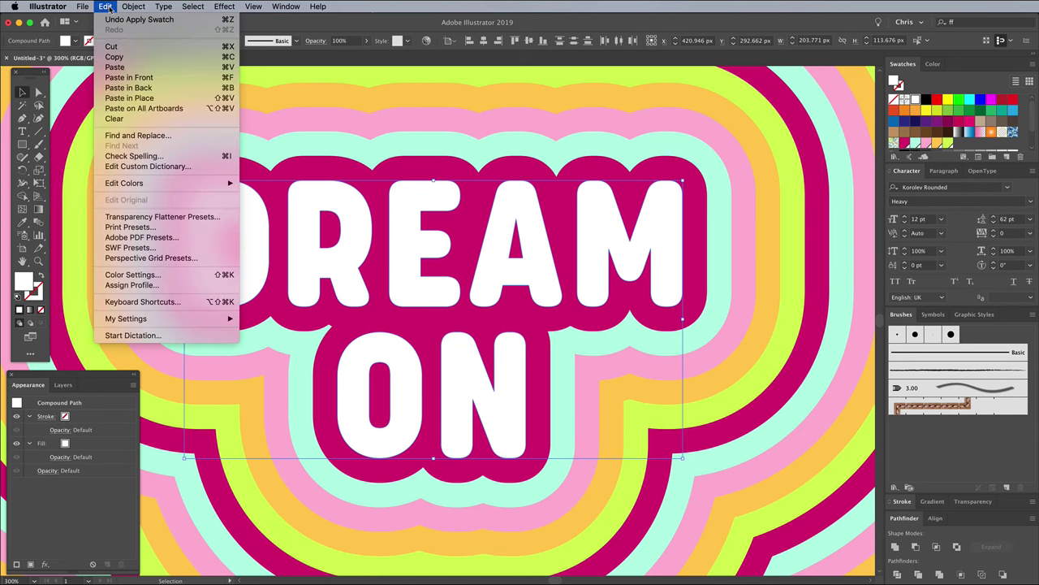
pyautogui.click(134, 87)
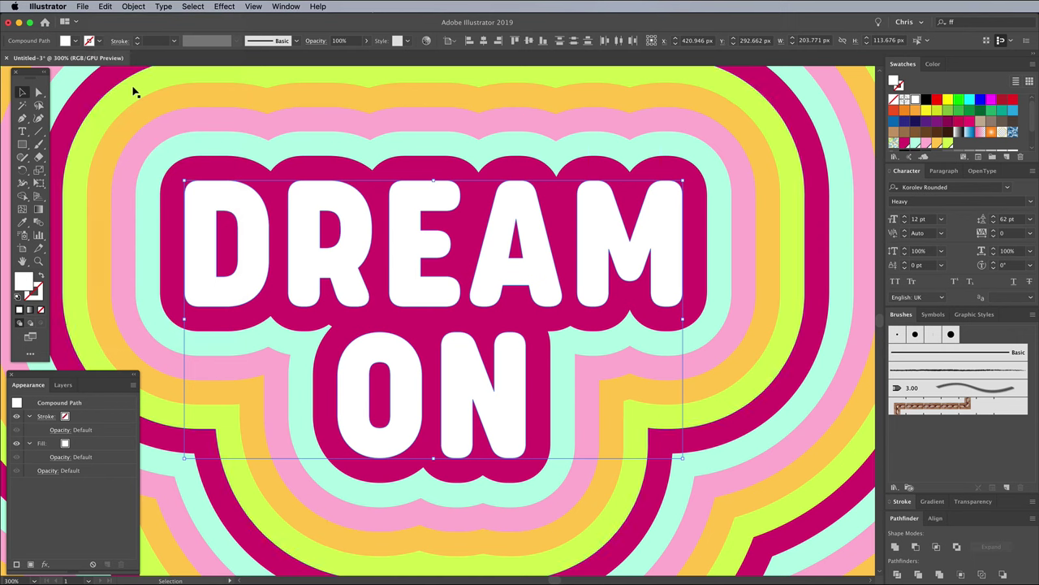
# Step: Fill the back copy black and nudge it down-right as a drop shadow
pyautogui.press('Down')
pyautogui.press('Down')
pyautogui.press('Right')
pyautogui.press('Right')
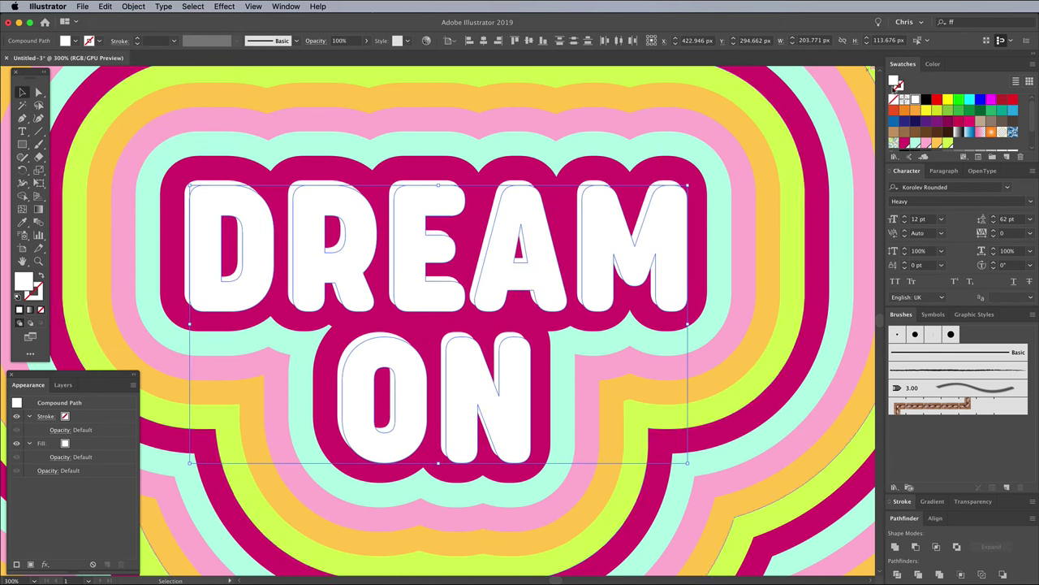
pyautogui.click(927, 99)
pyautogui.press('Down')
pyautogui.press('Down')
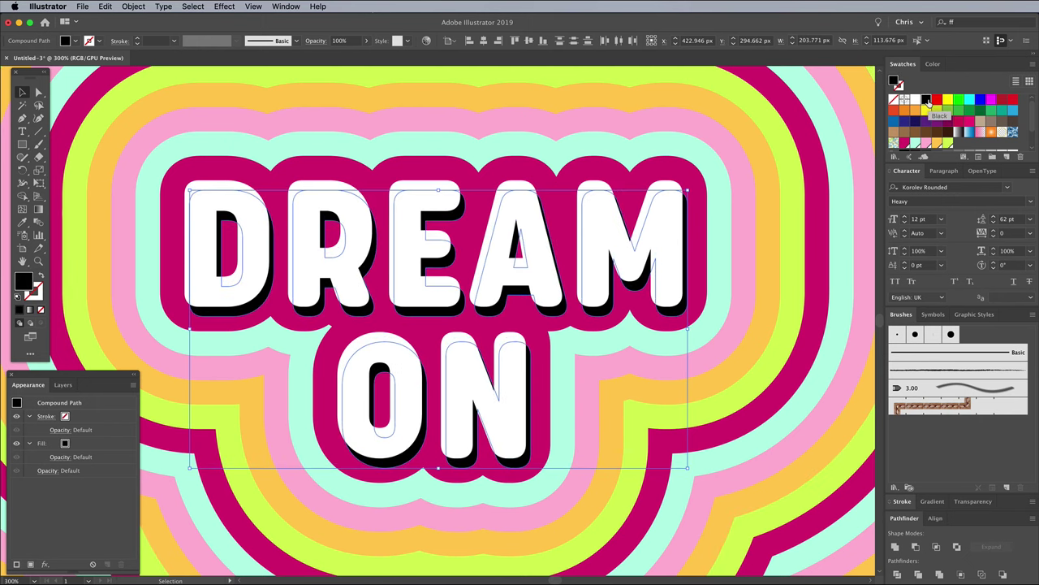
pyautogui.press('Right')
pyautogui.press('Right')
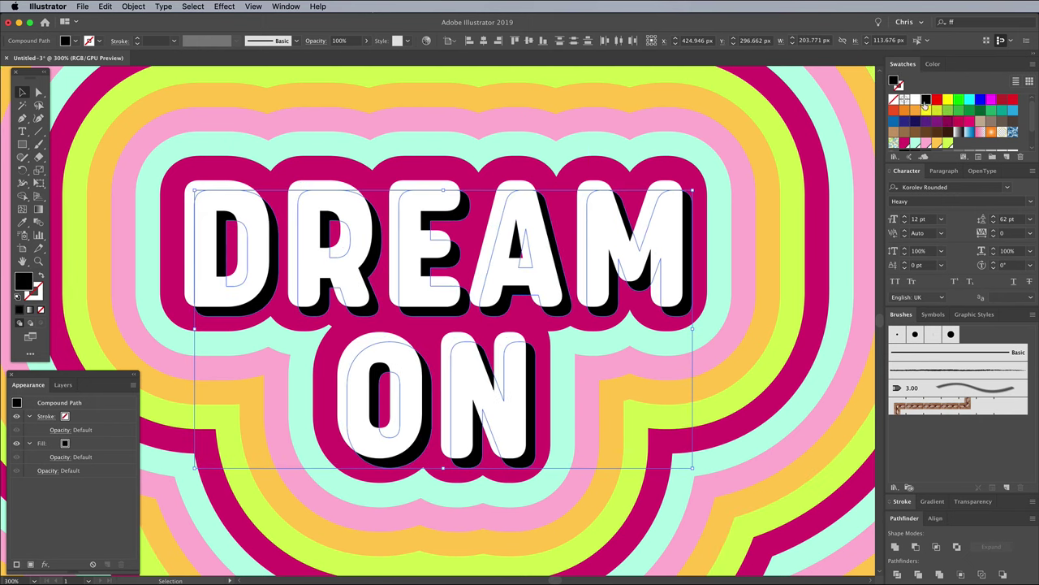
# Step: Give the white DREAM and ON lettering a 1 pt black stroke
pyautogui.click(248, 208)
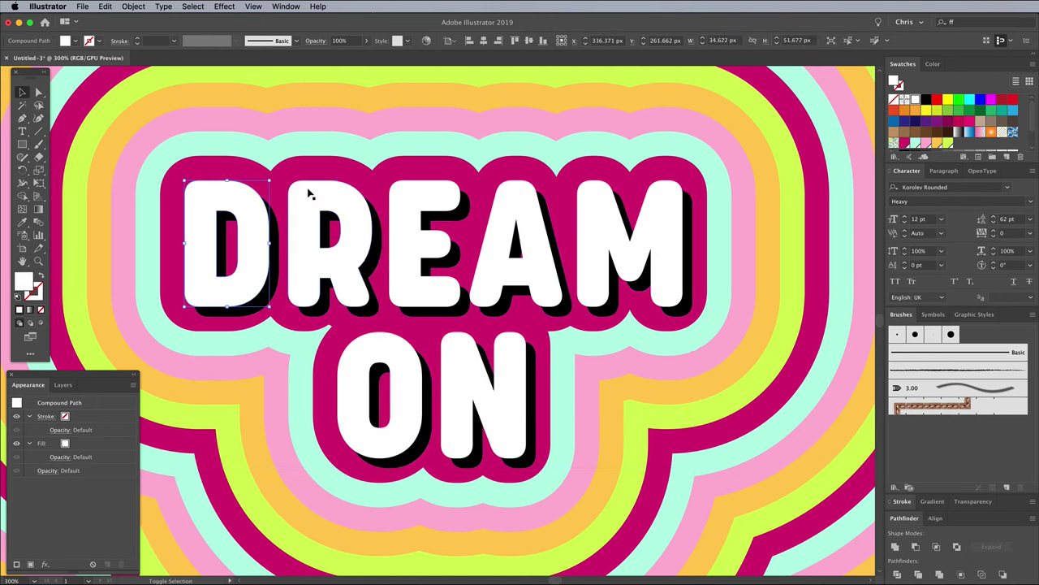
pyautogui.keyDown('shift'); pyautogui.click(513, 347); pyautogui.keyUp('shift')
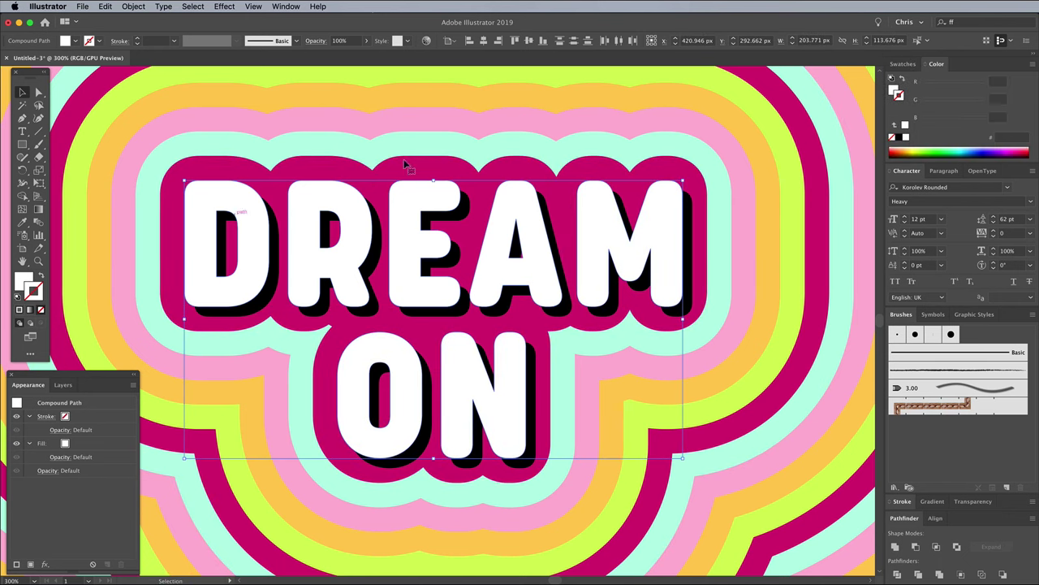
pyautogui.click(905, 138)
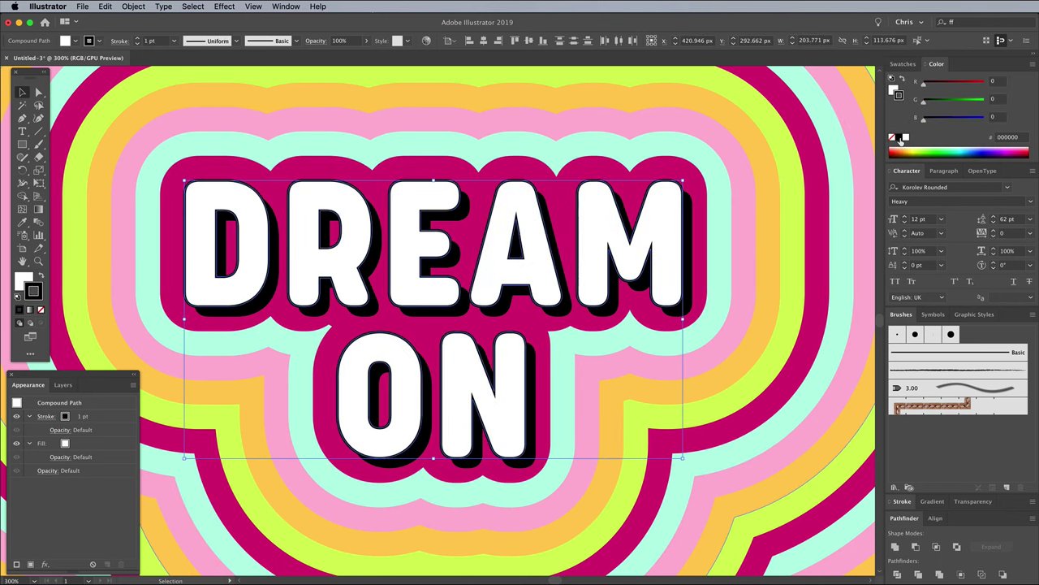
pyautogui.press('super+minus')
pyautogui.press('super+minus')
pyautogui.press('super+minus')
pyautogui.press('super+minus')
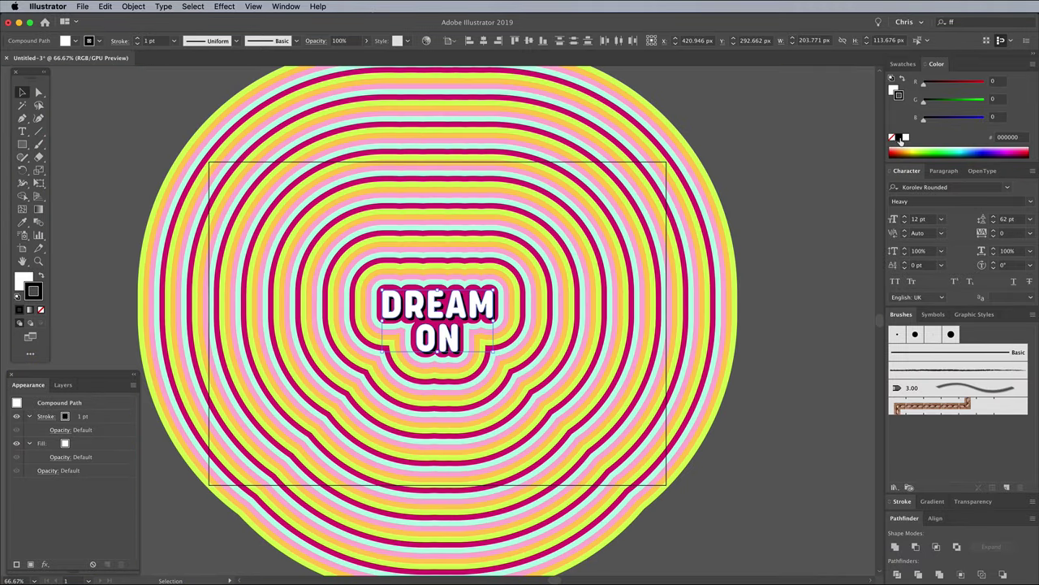
pyautogui.click(777, 468)
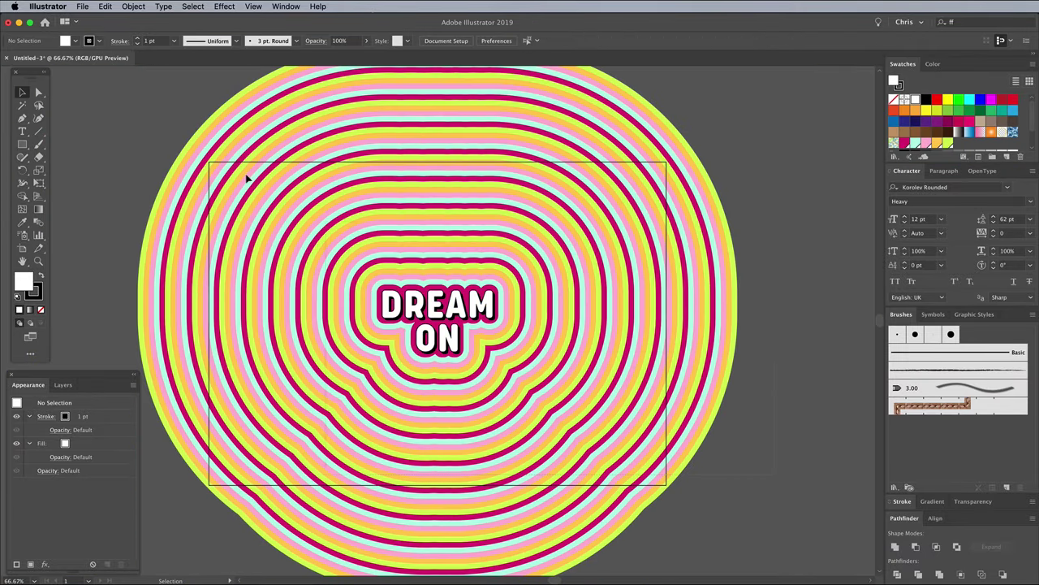
pyautogui.press('super+a')
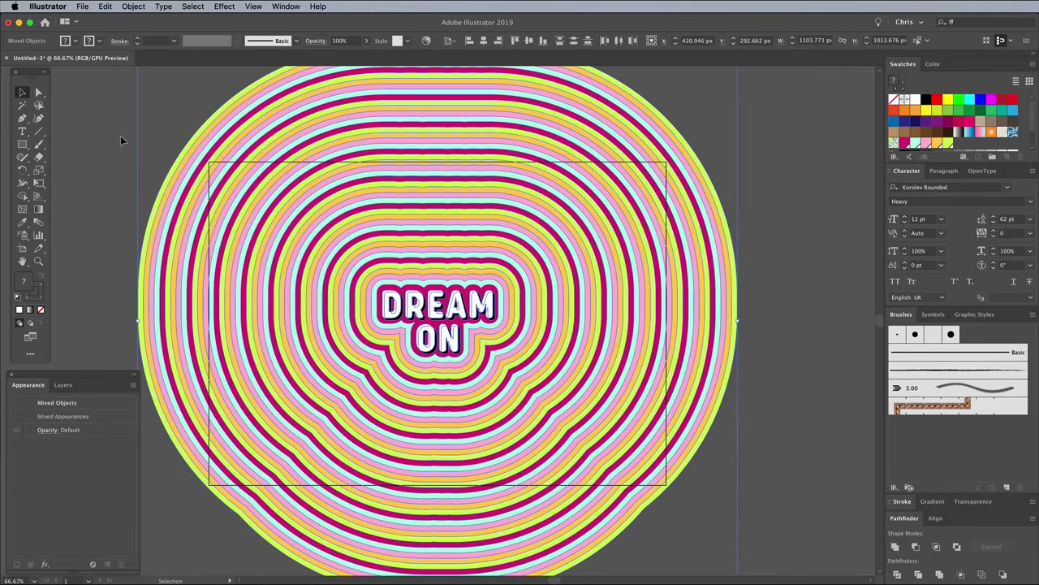
pyautogui.click(43, 292)
pyautogui.click(899, 138)
pyautogui.click(821, 301)
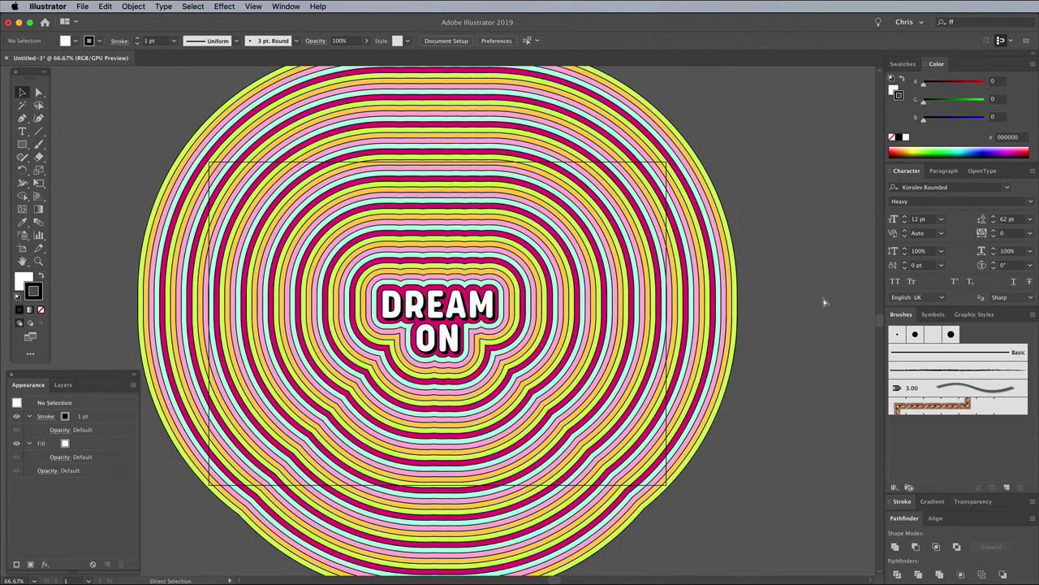
pyautogui.press('super+plus')
pyautogui.press('super+plus')
pyautogui.press('super+plus')
pyautogui.press('super+a')
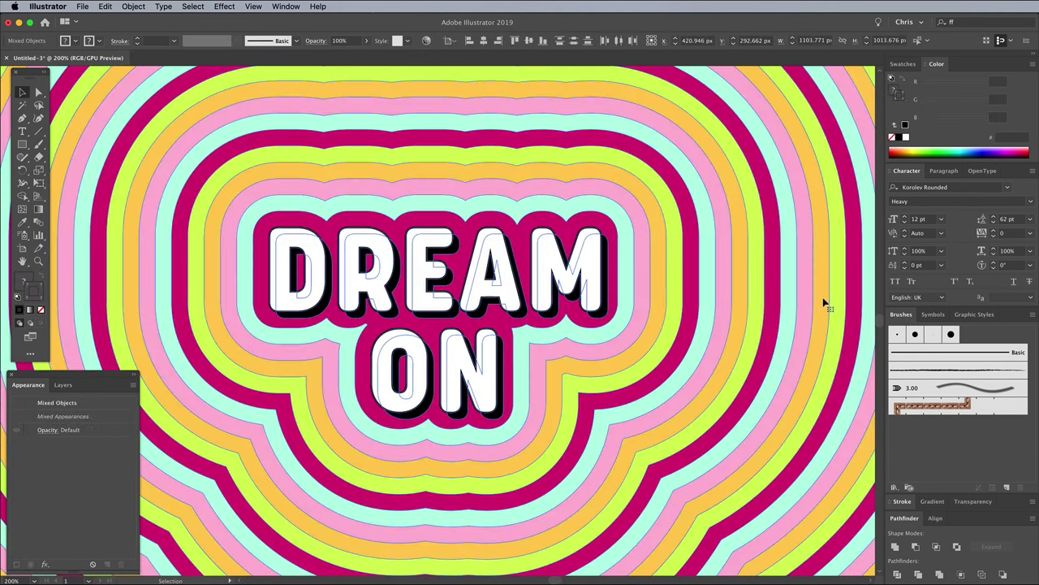
pyautogui.press('super+minus')
pyautogui.press('super+minus')
pyautogui.press('super+minus')
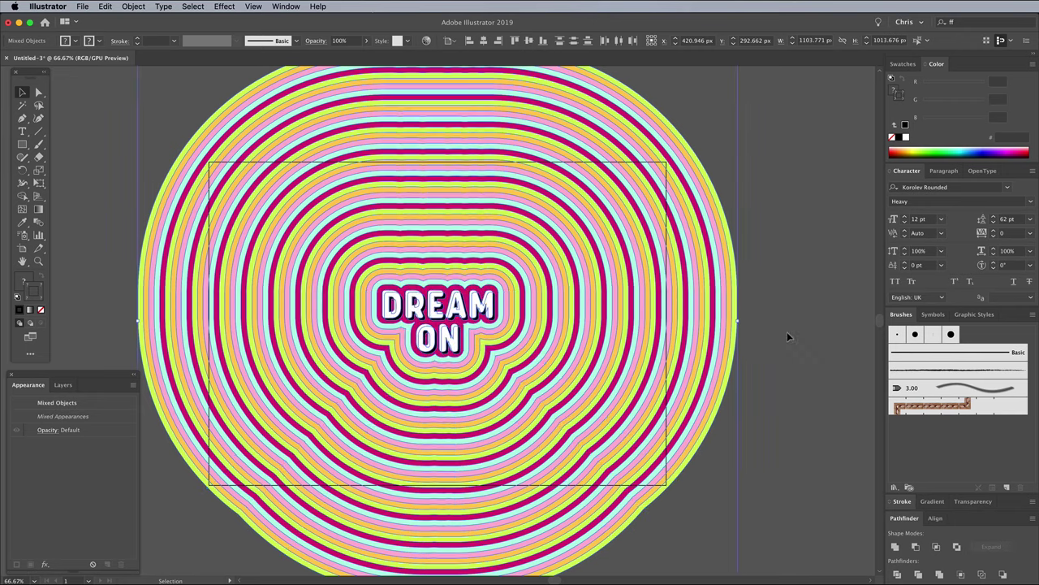
# Step: Draw a rectangle covering the whole artboard
pyautogui.click(787, 332)
pyautogui.press('m')
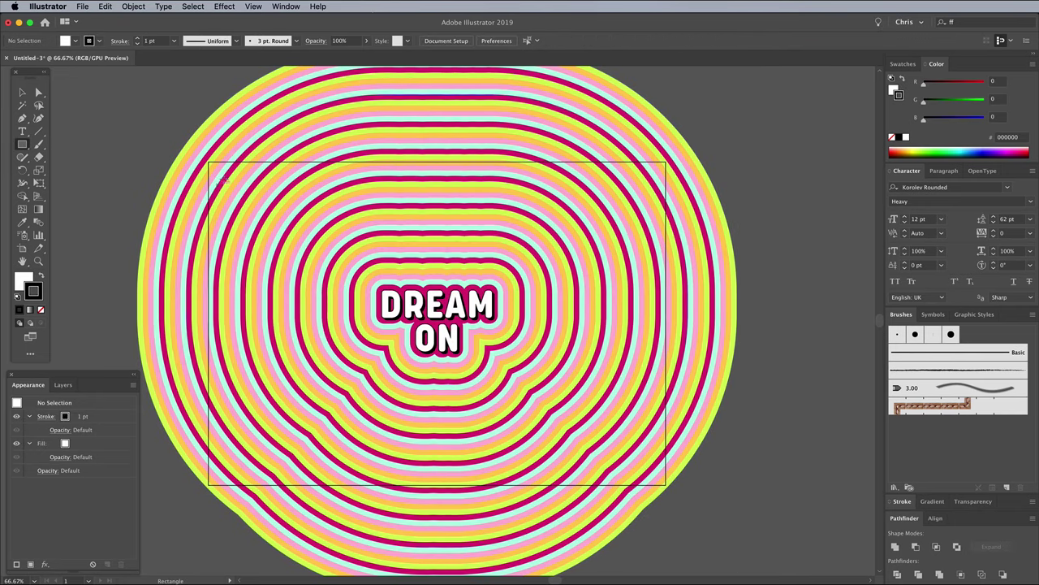
pyautogui.moveTo(665, 484); pyautogui.dragTo(666, 484)
# Step: Select all artwork and apply Pathfinder Crop to trim it to the rectangle
pyautogui.click(22, 91)
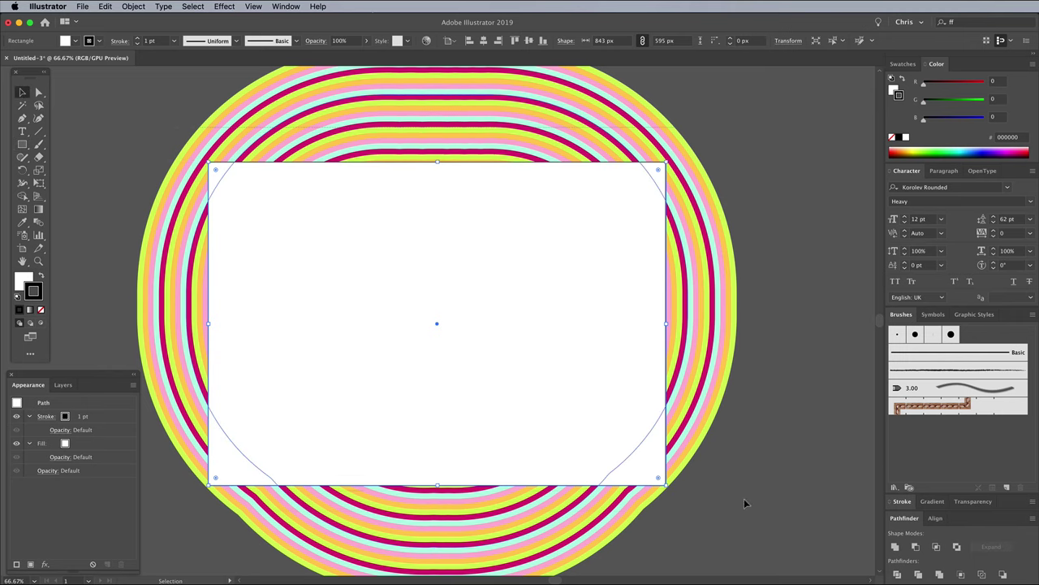
pyautogui.press('super+a')
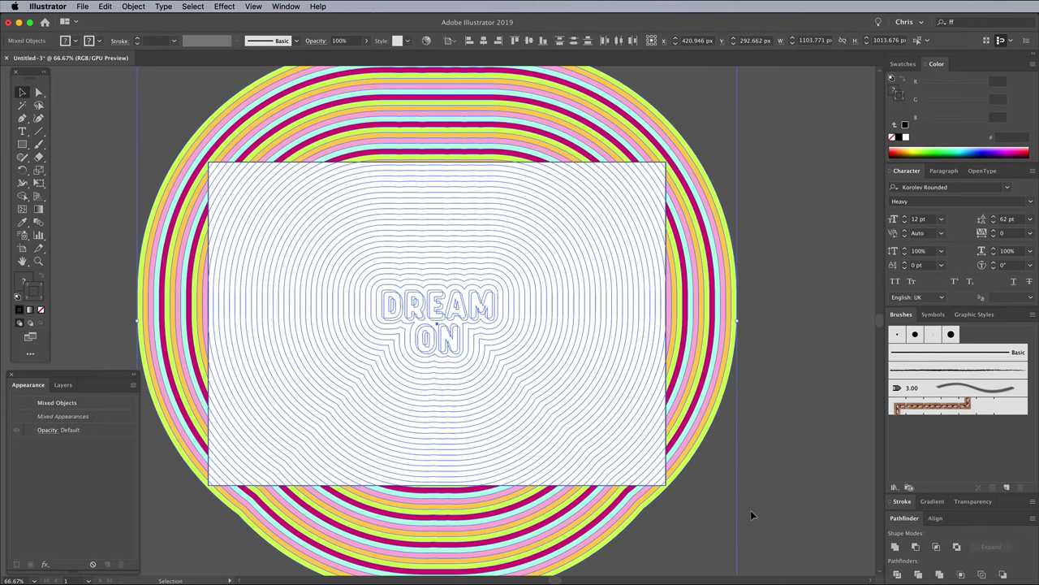
pyautogui.click(961, 575)
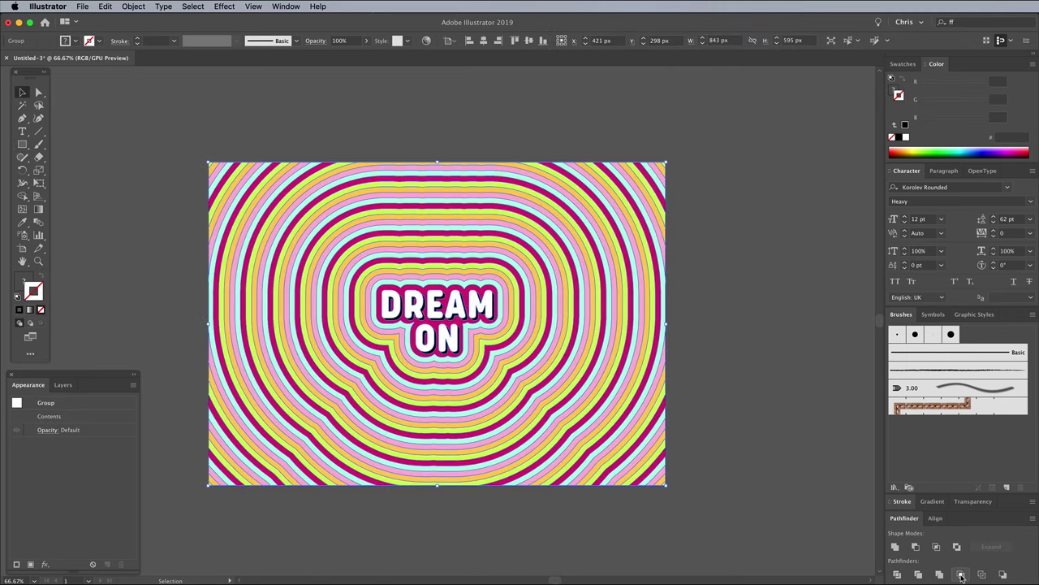
pyautogui.click(746, 456)
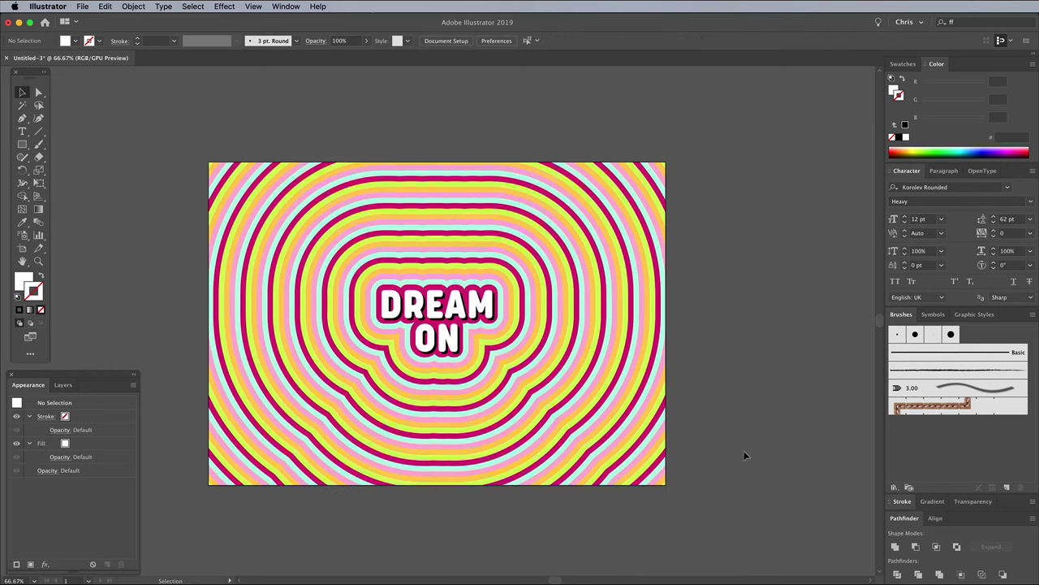
pyautogui.press('super+equal')
pyautogui.press('super+equal')
pyautogui.press('super+minus')
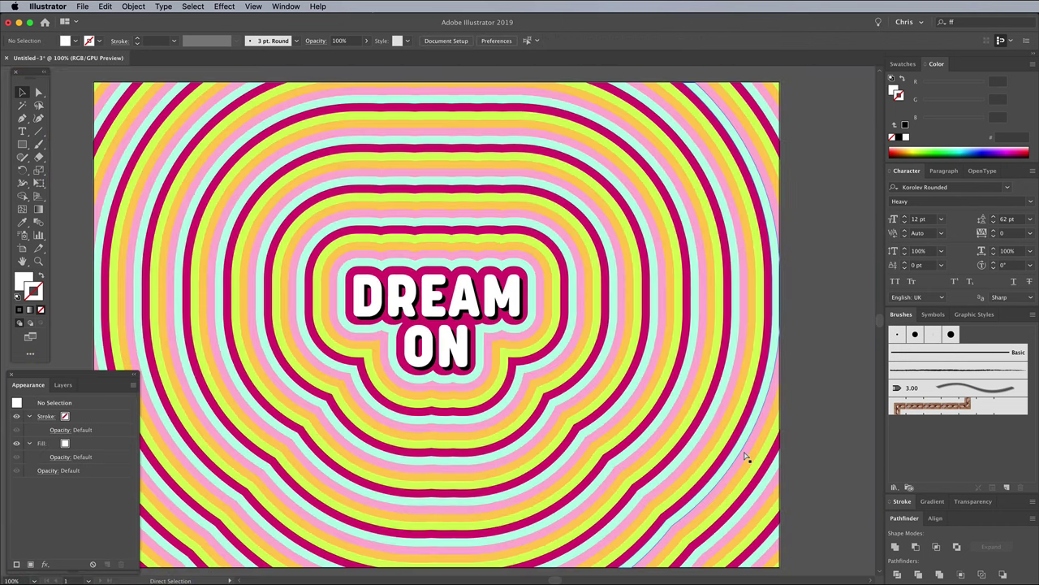